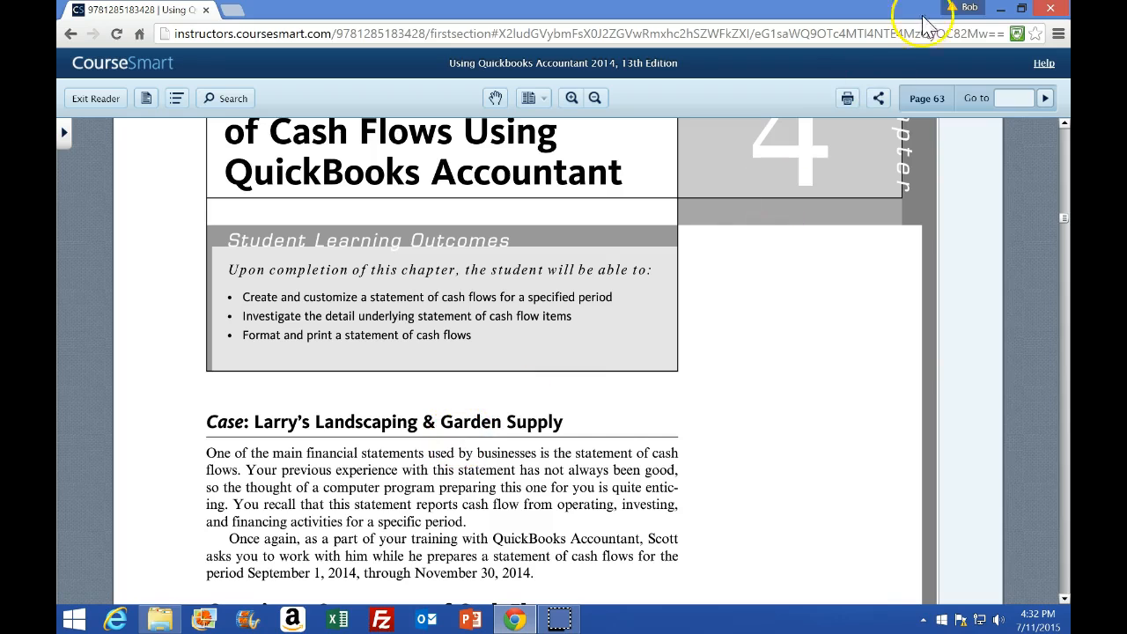
# Look through the Week 1 and Data Files subfolders of the desktop's QuickBooks folder, widening the name column, and close it
pyautogui.click(1002, 9)
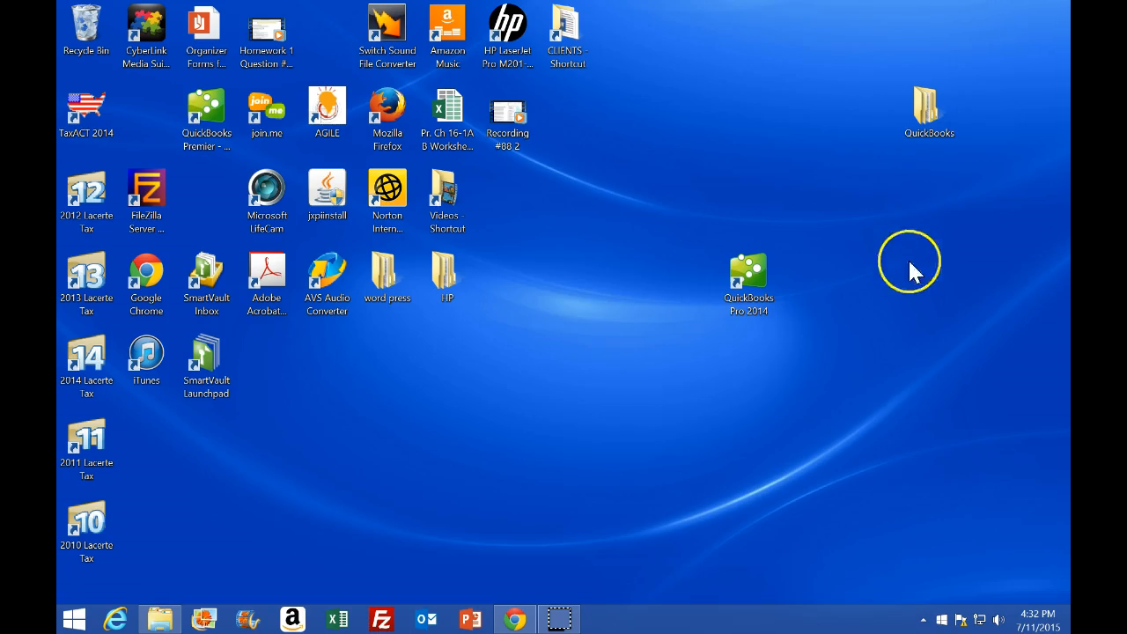
pyautogui.doubleClick(936, 132)
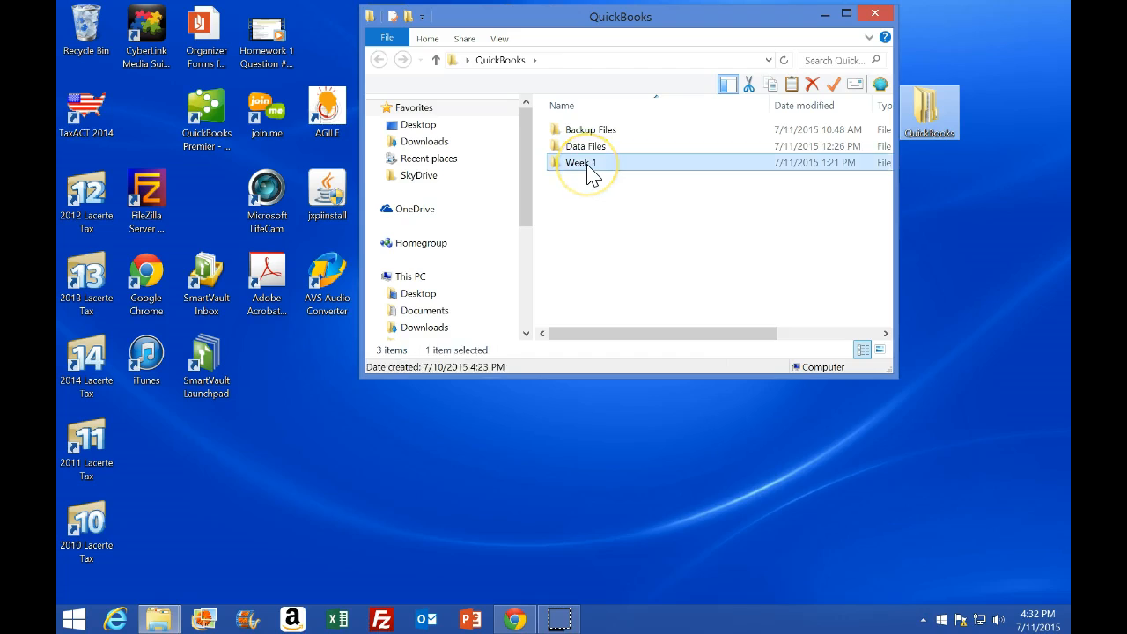
pyautogui.doubleClick(588, 163)
pyautogui.click(378, 60)
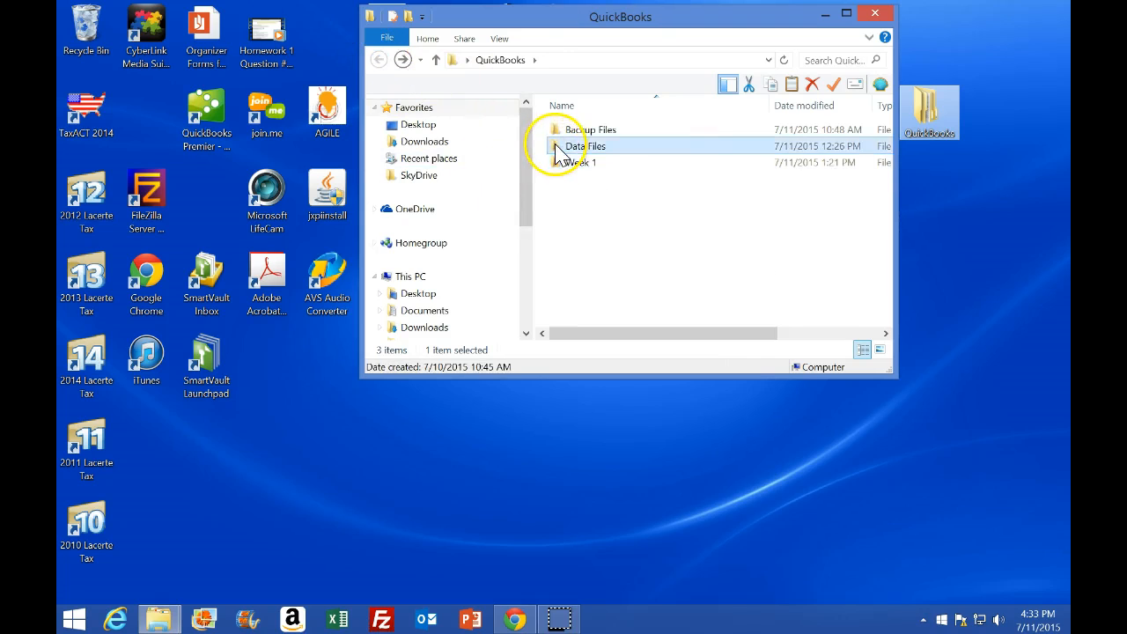
pyautogui.doubleClick(549, 146)
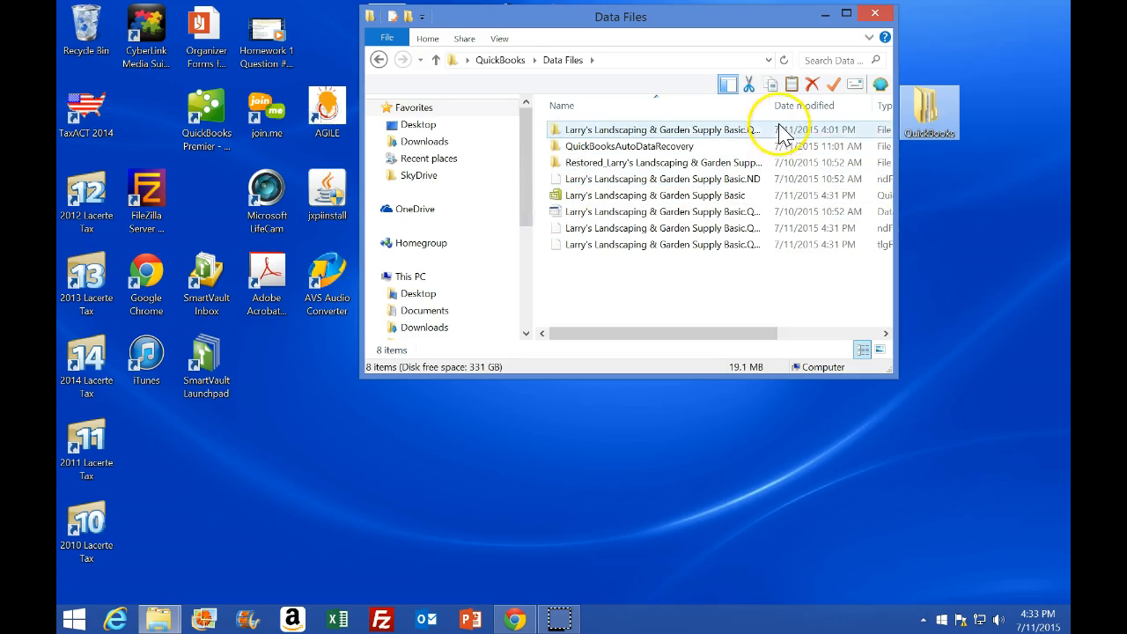
pyautogui.moveTo(768, 105); pyautogui.dragTo(808, 104)
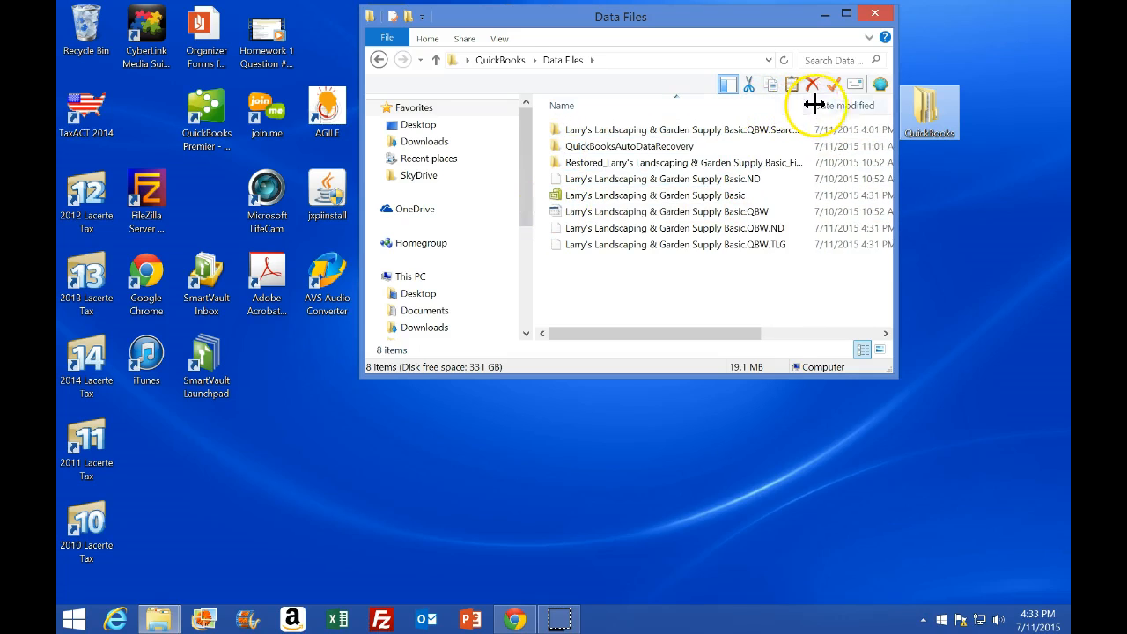
pyautogui.click(874, 14)
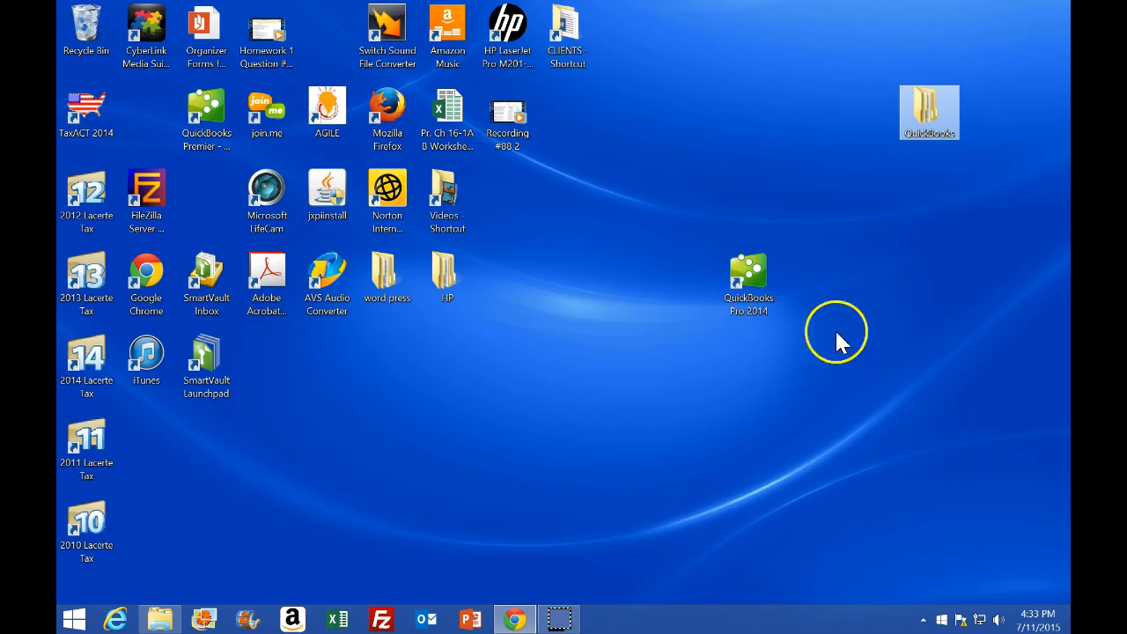
# Launch QuickBooks Pro 2014 and open the company file Larry's Landscaping & Garden Supply Basic from the desktop's QuickBooks Data Files folder
pyautogui.doubleClick(763, 284)
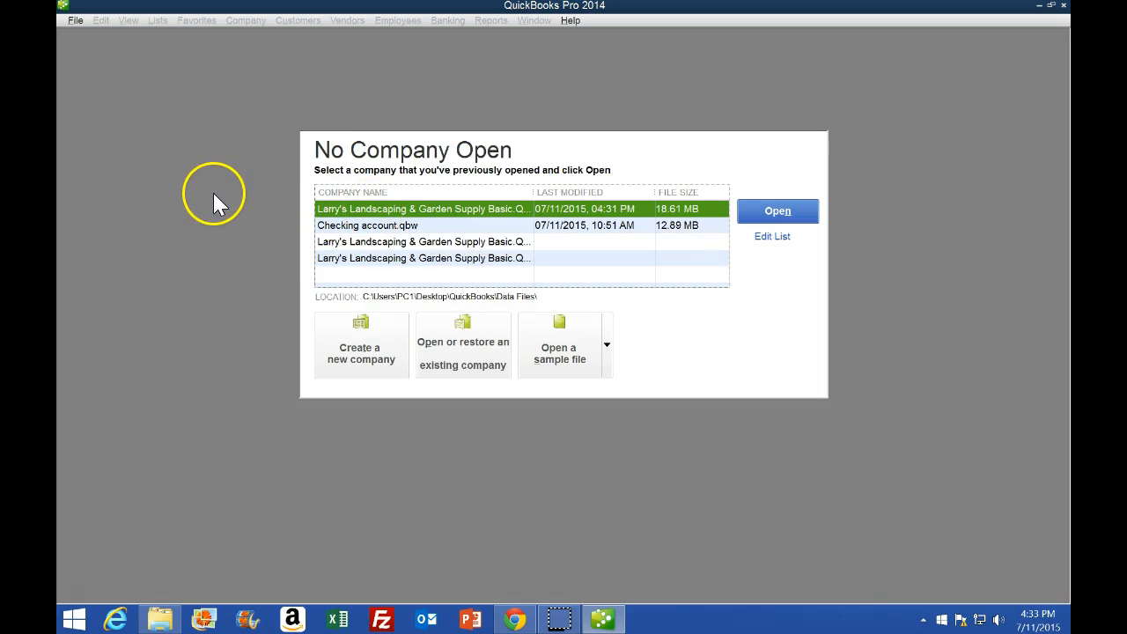
pyautogui.click(78, 21)
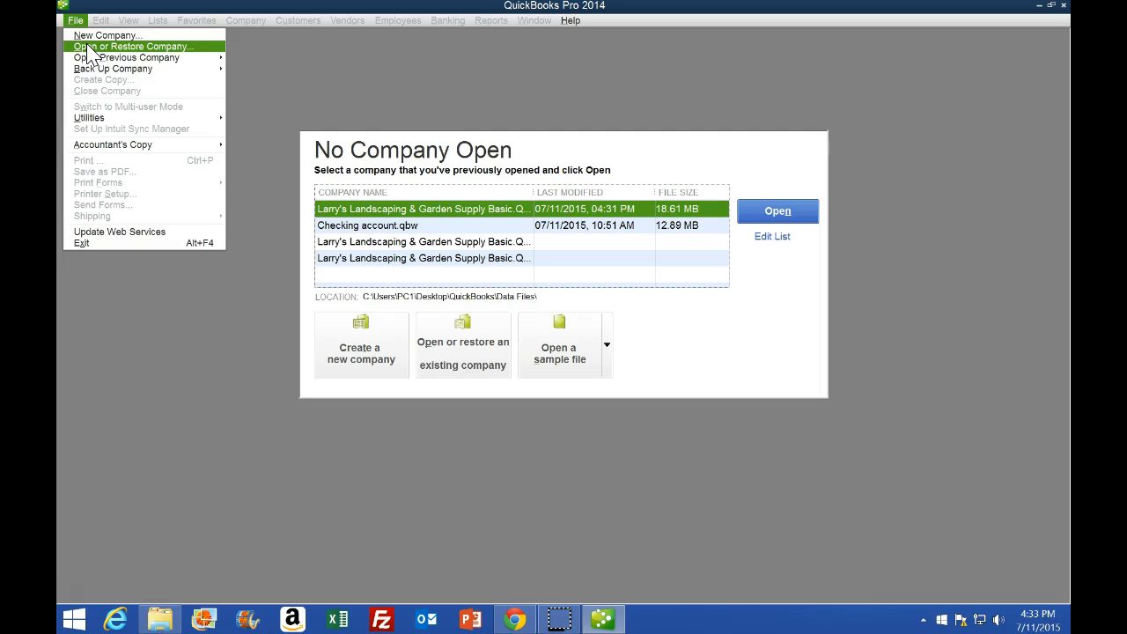
pyautogui.click(101, 47)
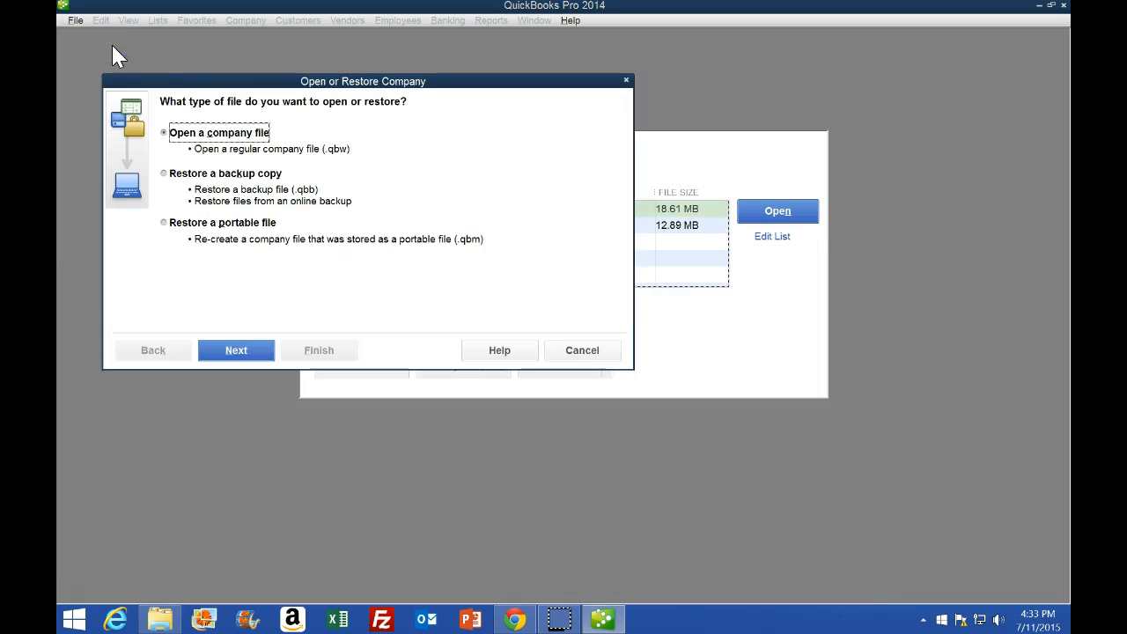
pyautogui.click(229, 148)
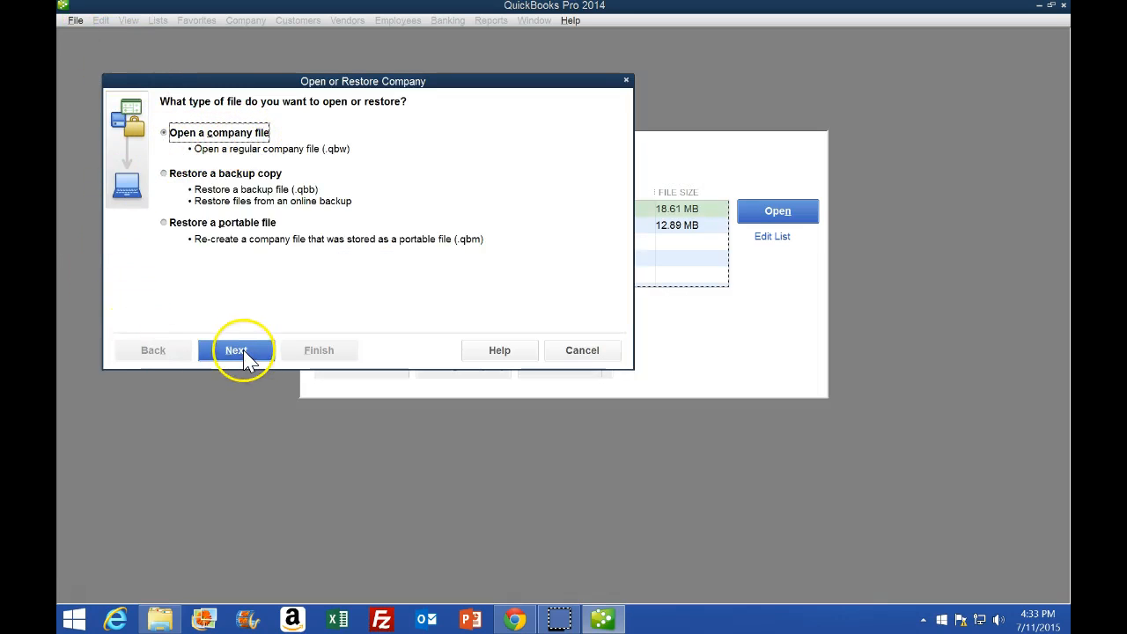
pyautogui.click(245, 350)
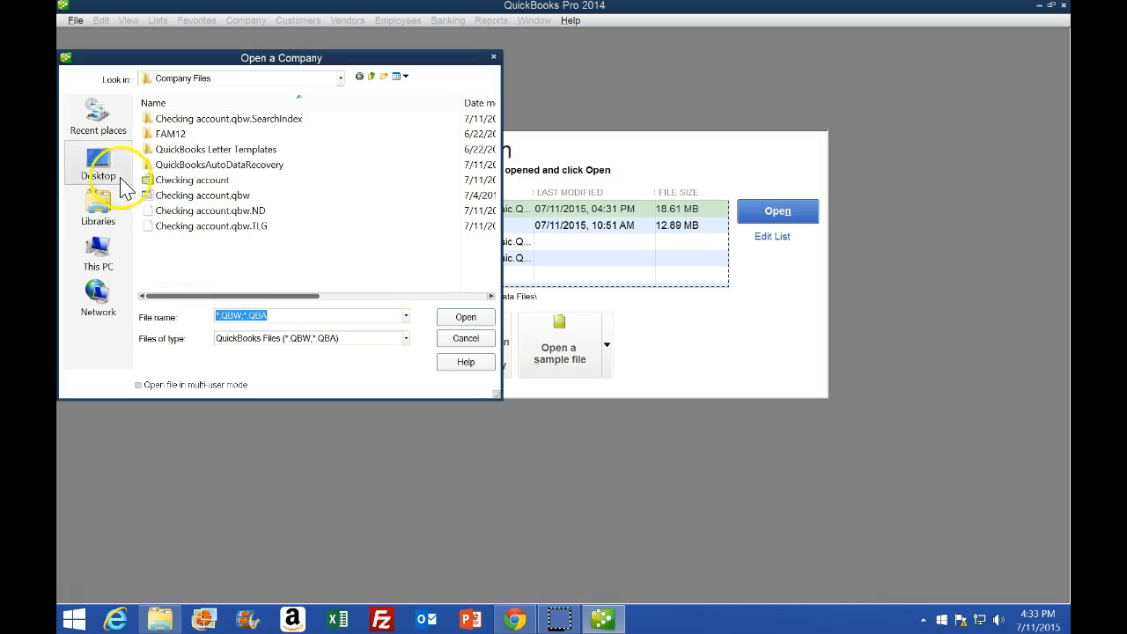
pyautogui.click(110, 173)
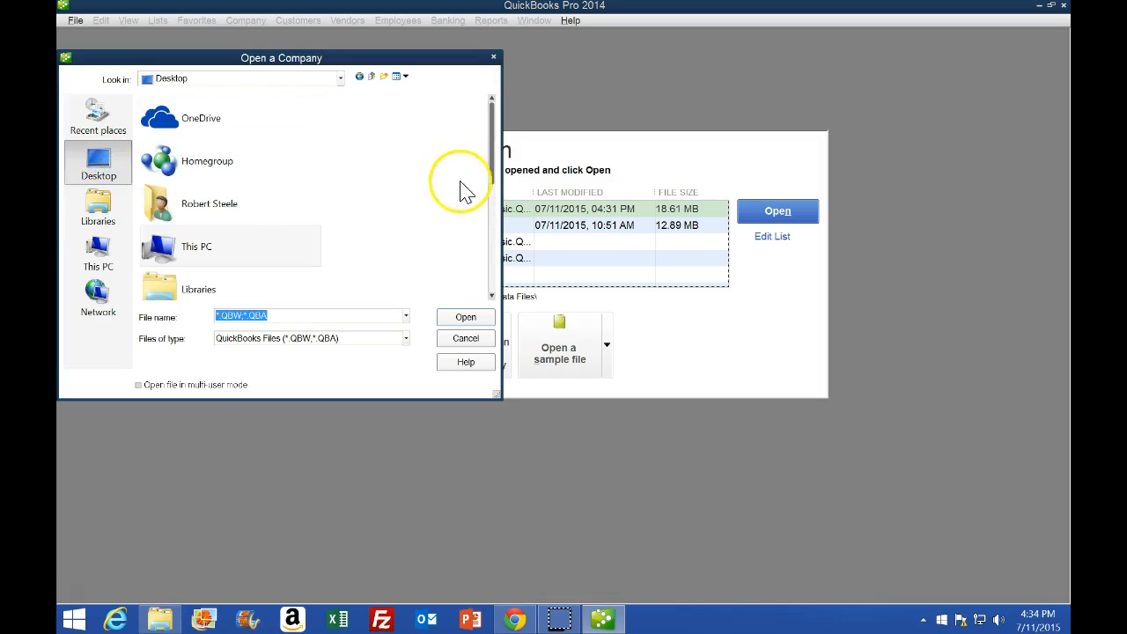
pyautogui.moveTo(494, 145); pyautogui.dragTo(475, 212)
pyautogui.doubleClick(176, 219)
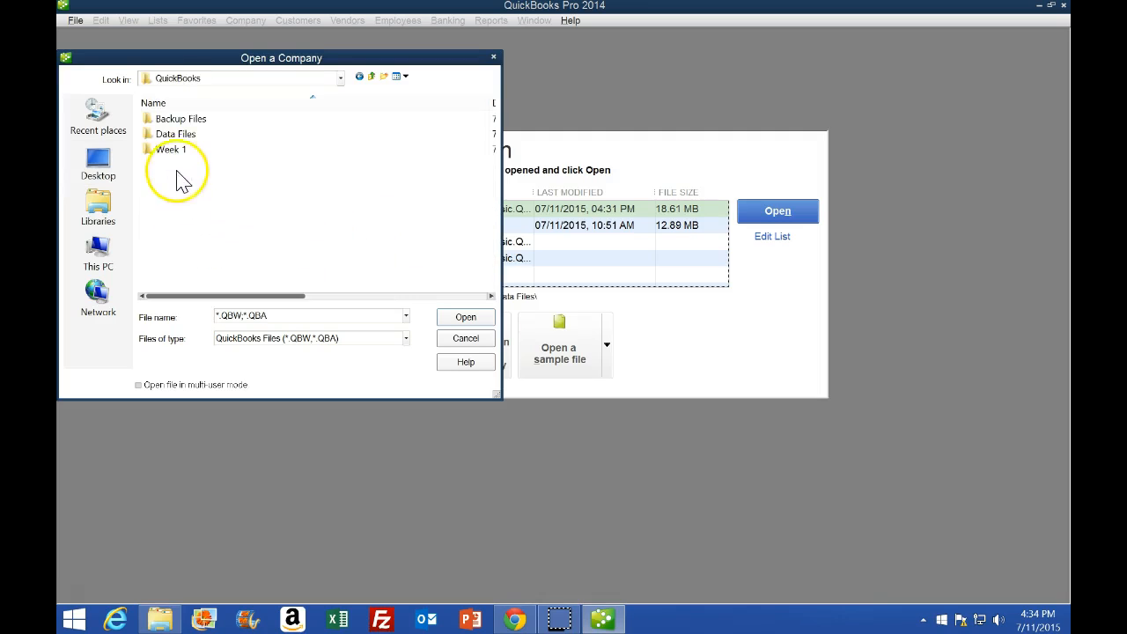
pyautogui.doubleClick(176, 136)
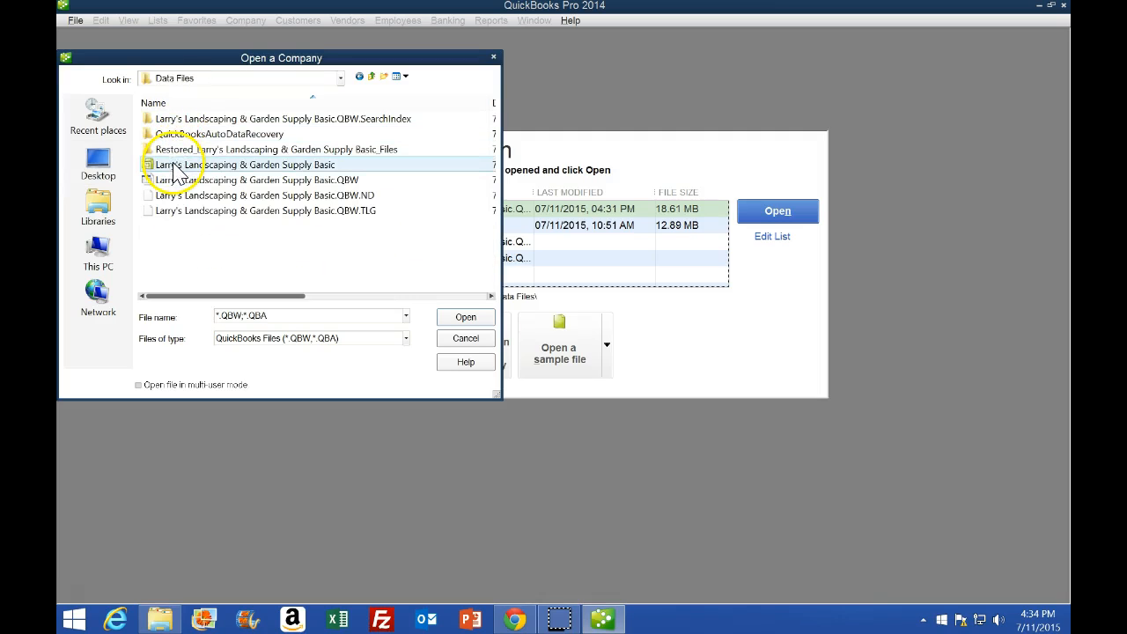
pyautogui.doubleClick(173, 174)
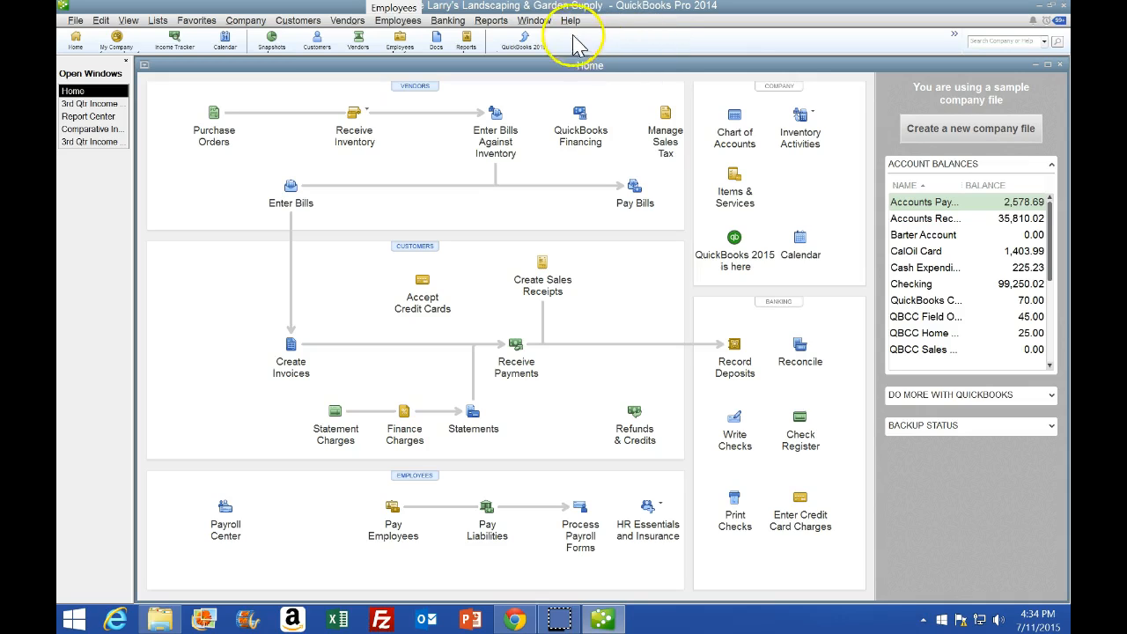
# Close all open company windows and reopen only the Home page
pyautogui.click(534, 20)
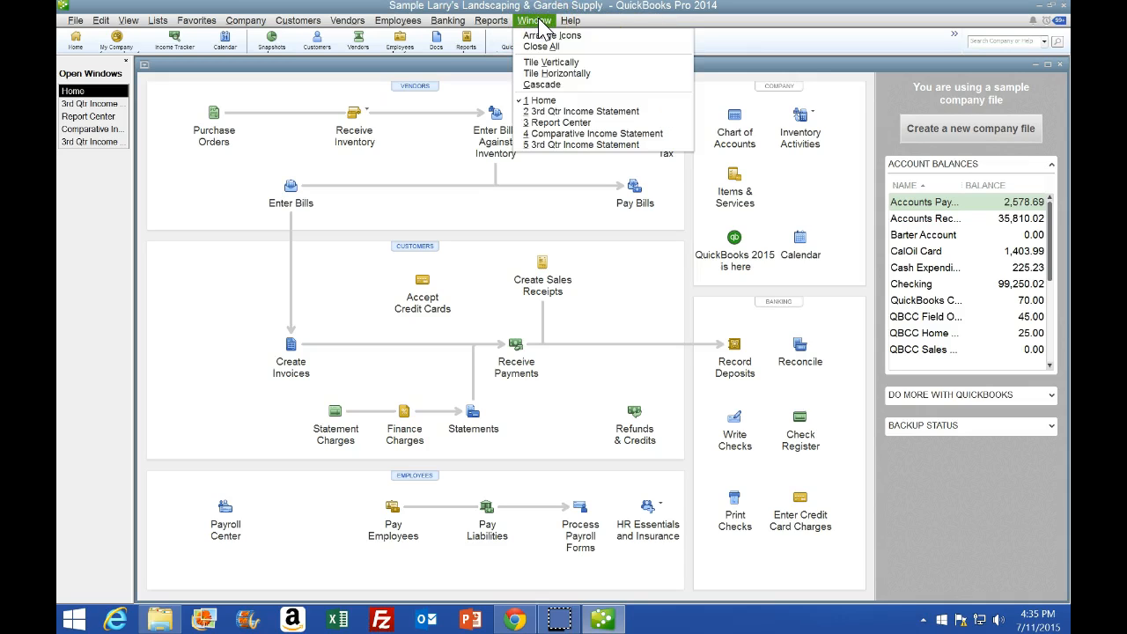
pyautogui.click(541, 46)
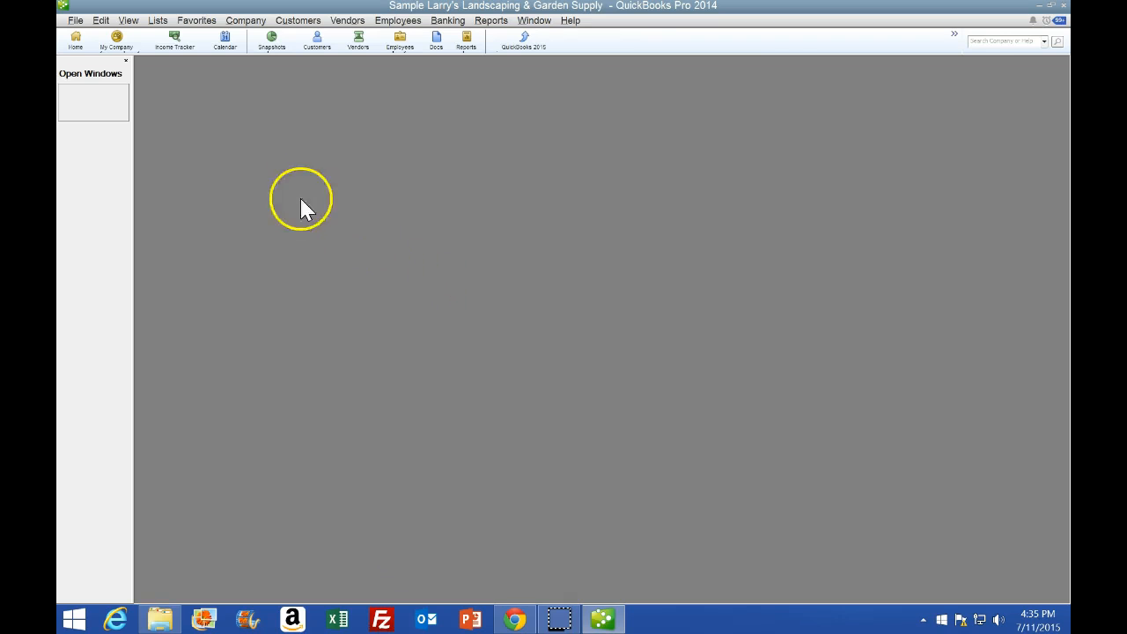
pyautogui.click(77, 46)
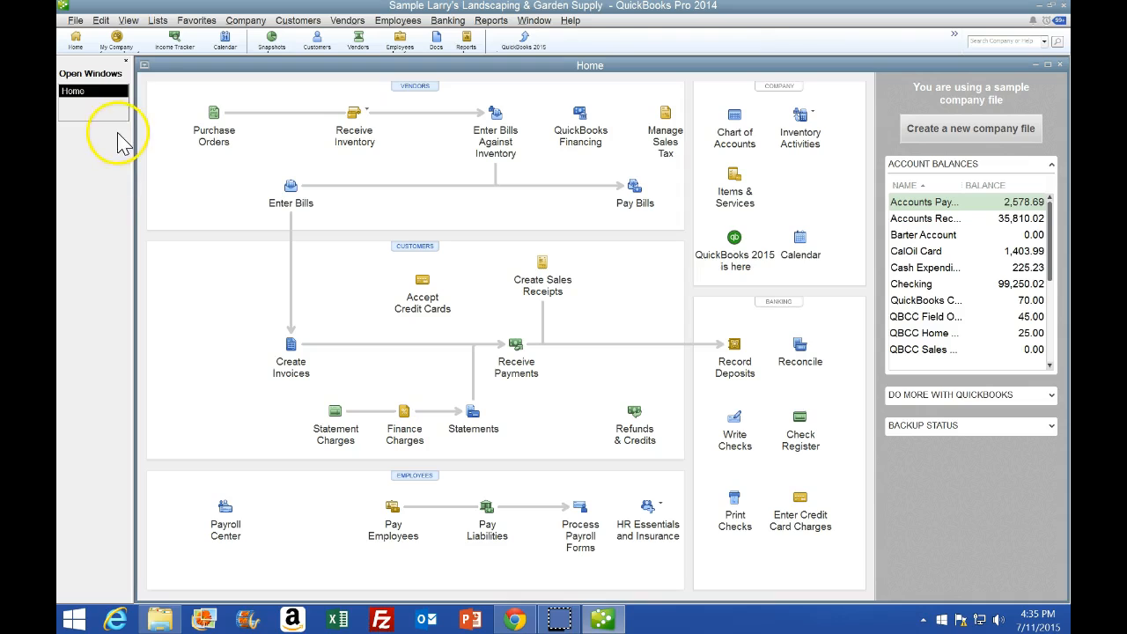
pyautogui.click(129, 20)
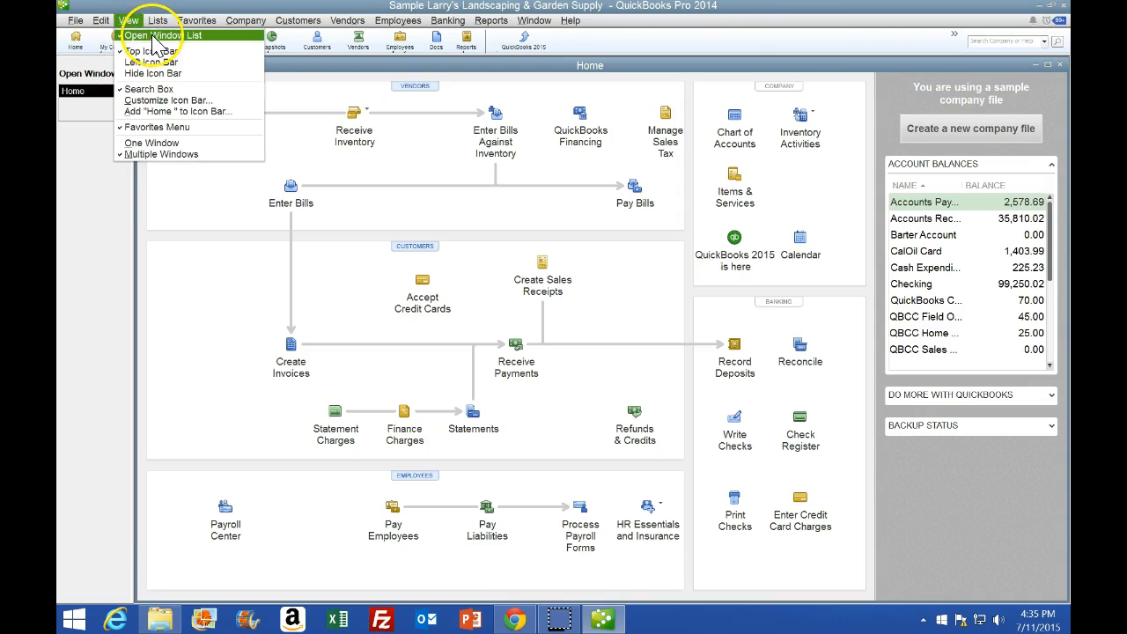
pyautogui.click(72, 193)
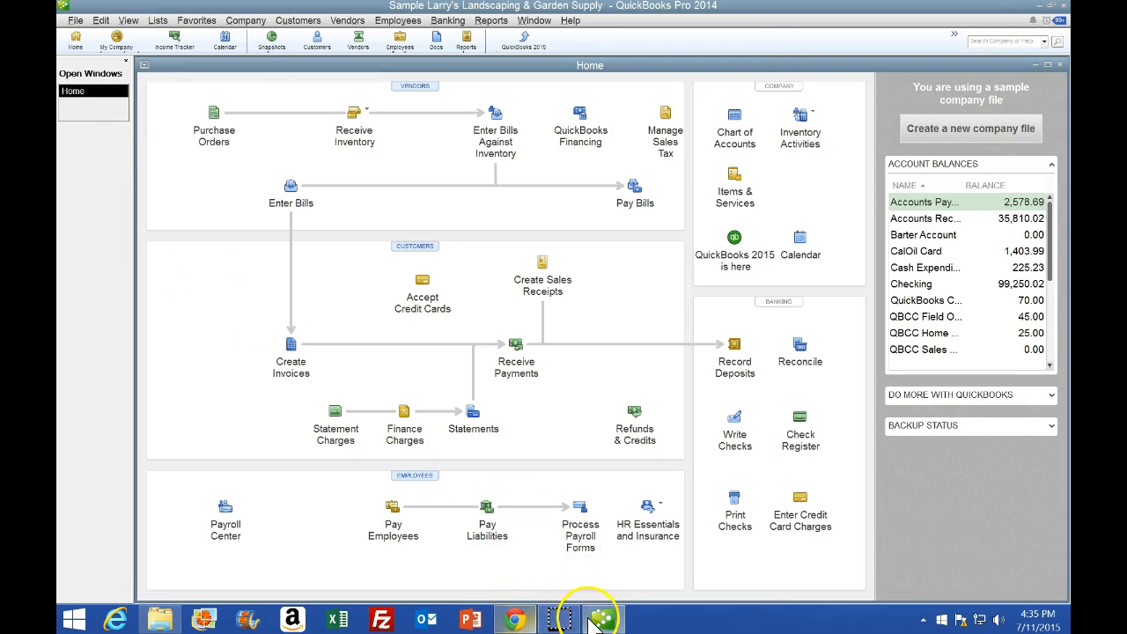
# Switch to the CourseSmart textbook in Chrome and read the Chapter 4 instructions for creating a statement of cash flows
pyautogui.click(515, 619)
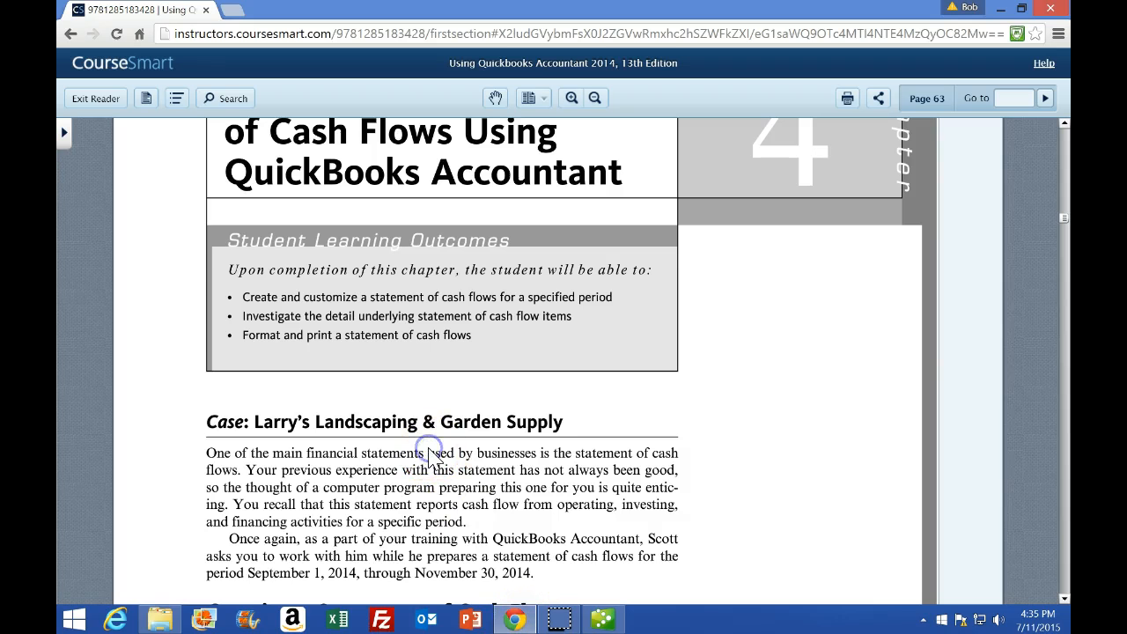
pyautogui.scroll(-1, 431, 457)
pyautogui.scroll(-3, 412, 370)
pyautogui.scroll(-3, 412, 370)
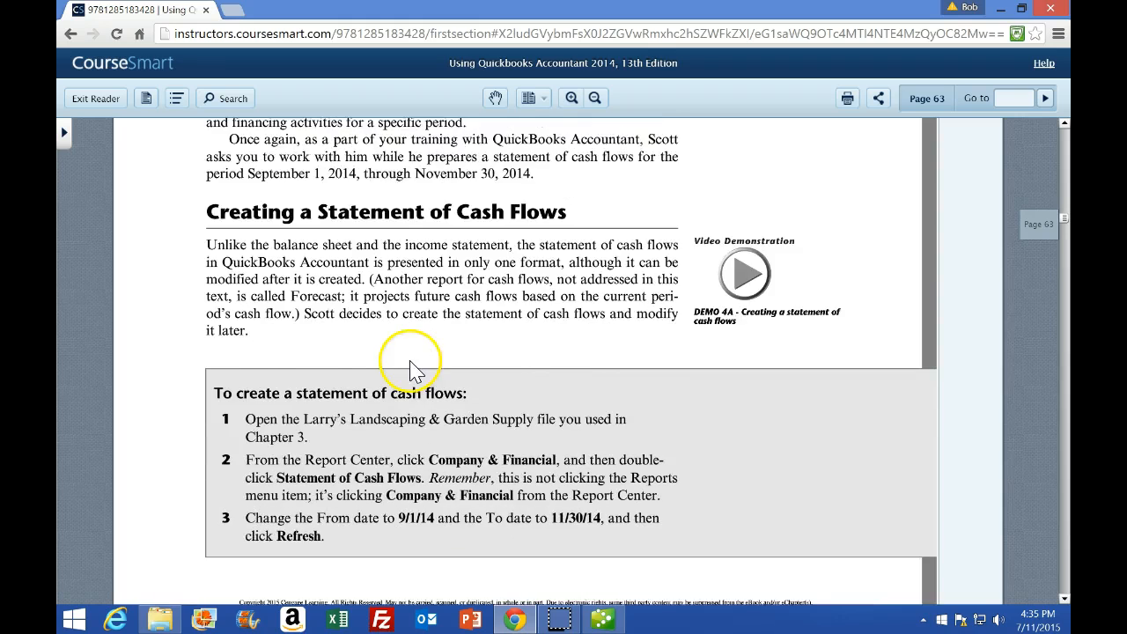
pyautogui.scroll(-1, 355, 402)
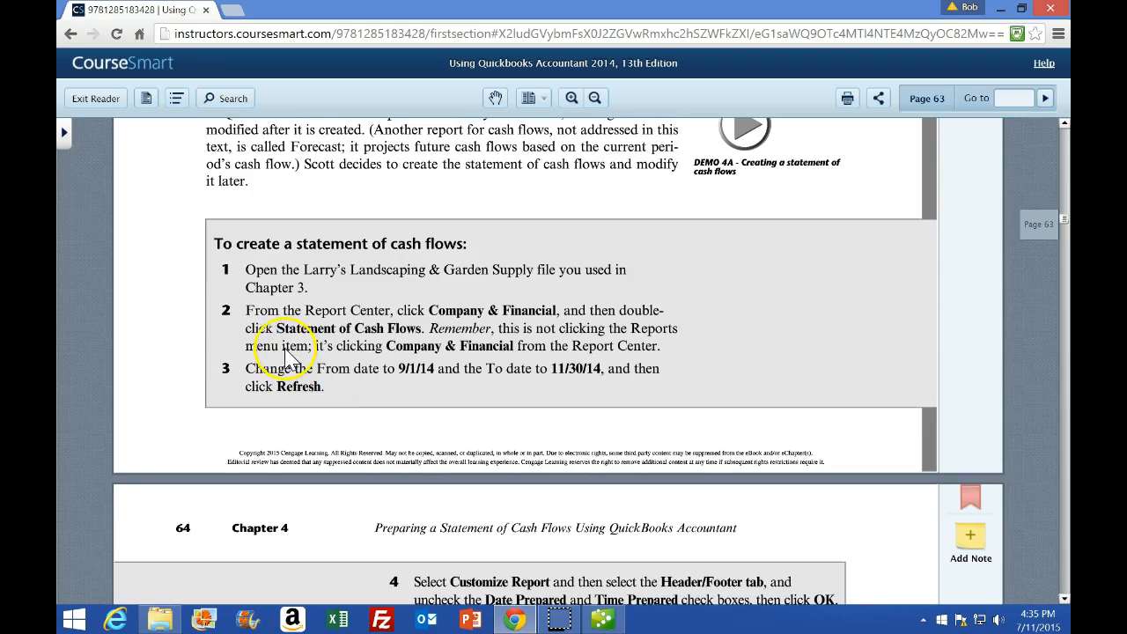
pyautogui.scroll(-1, 192, 287)
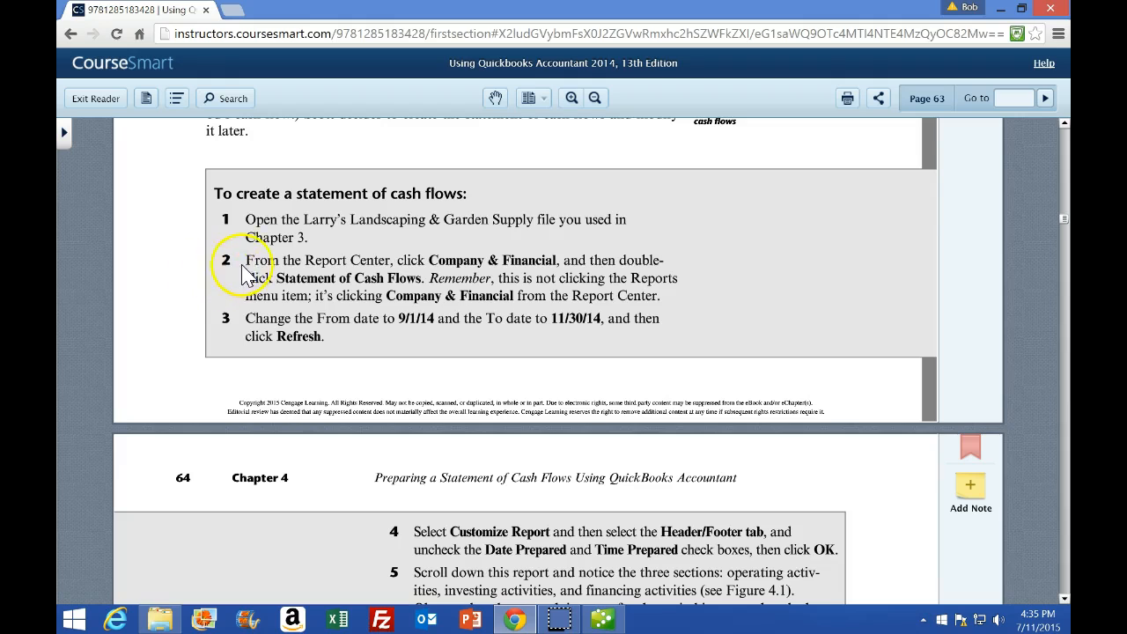
pyautogui.scroll(-1, 343, 246)
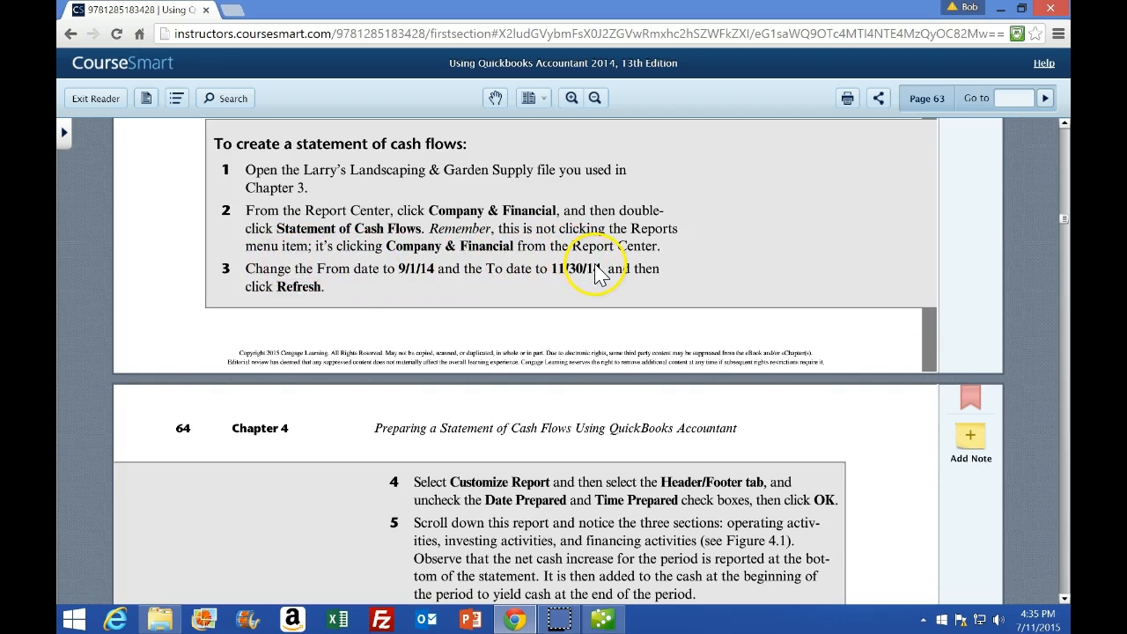
# Switch back to QuickBooks and open the Report Center maximized, showing the standard Company & Financial reports in list view
pyautogui.click(625, 627)
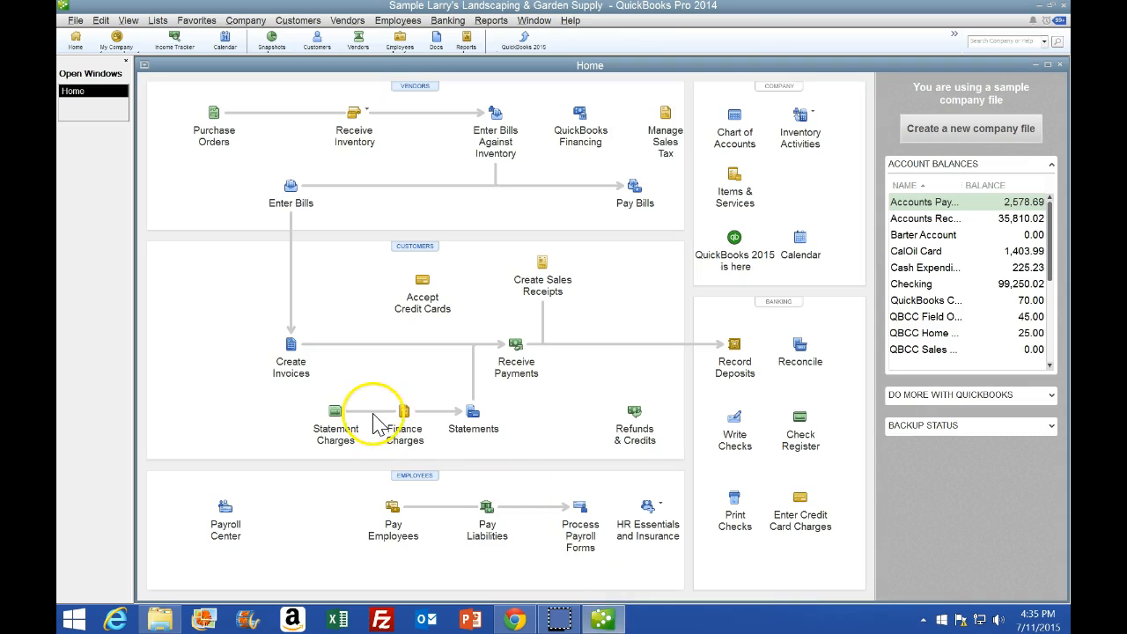
pyautogui.click(467, 44)
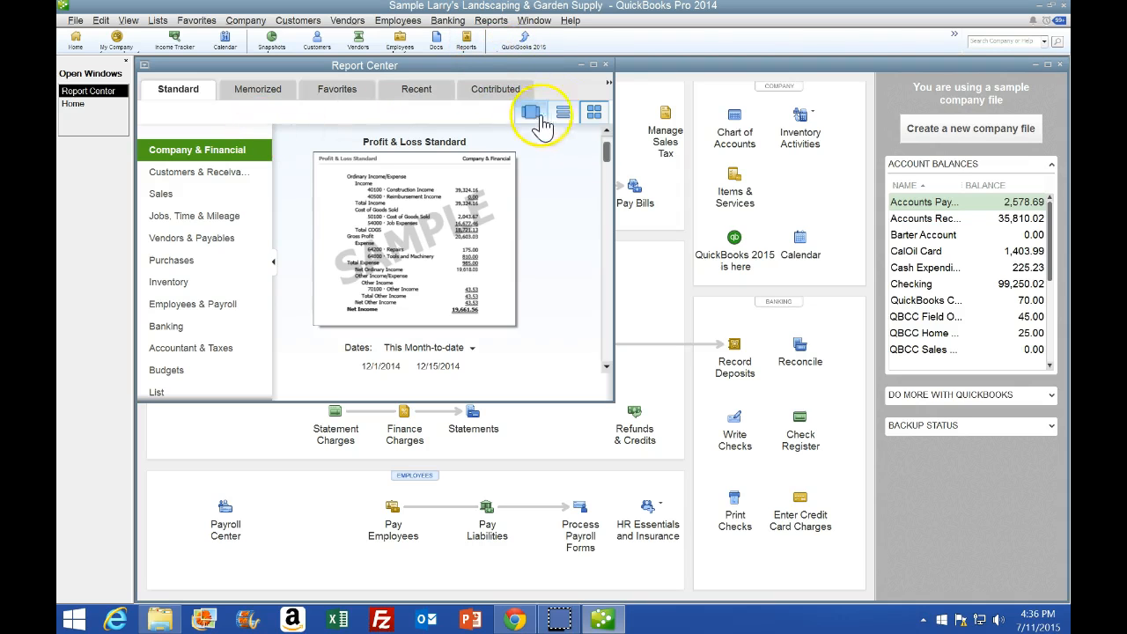
pyautogui.click(593, 65)
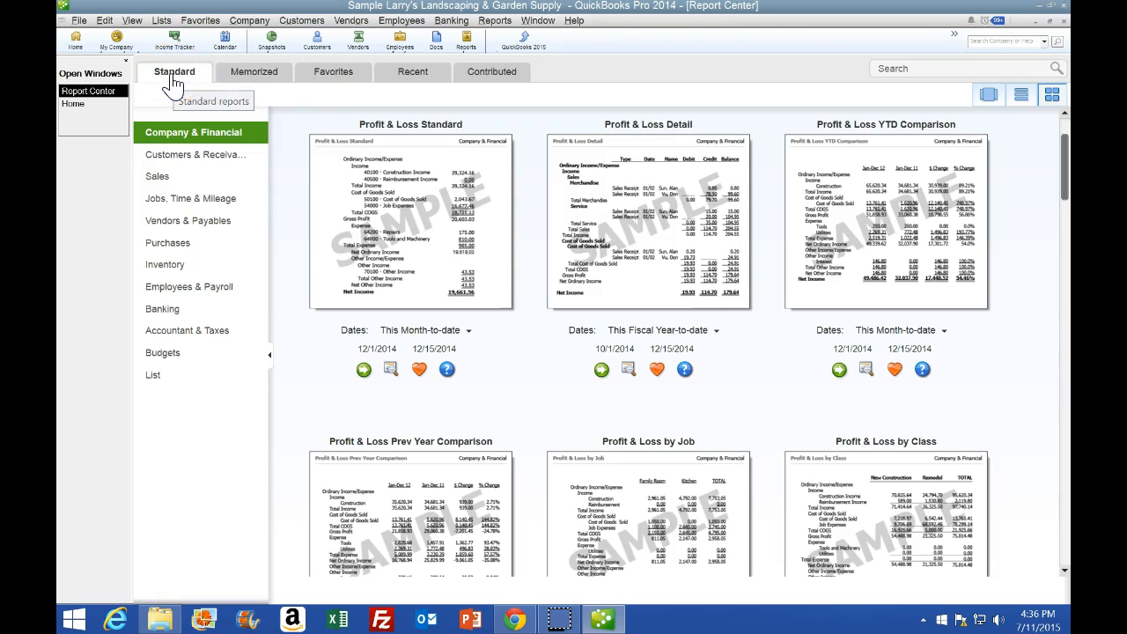
pyautogui.click(181, 136)
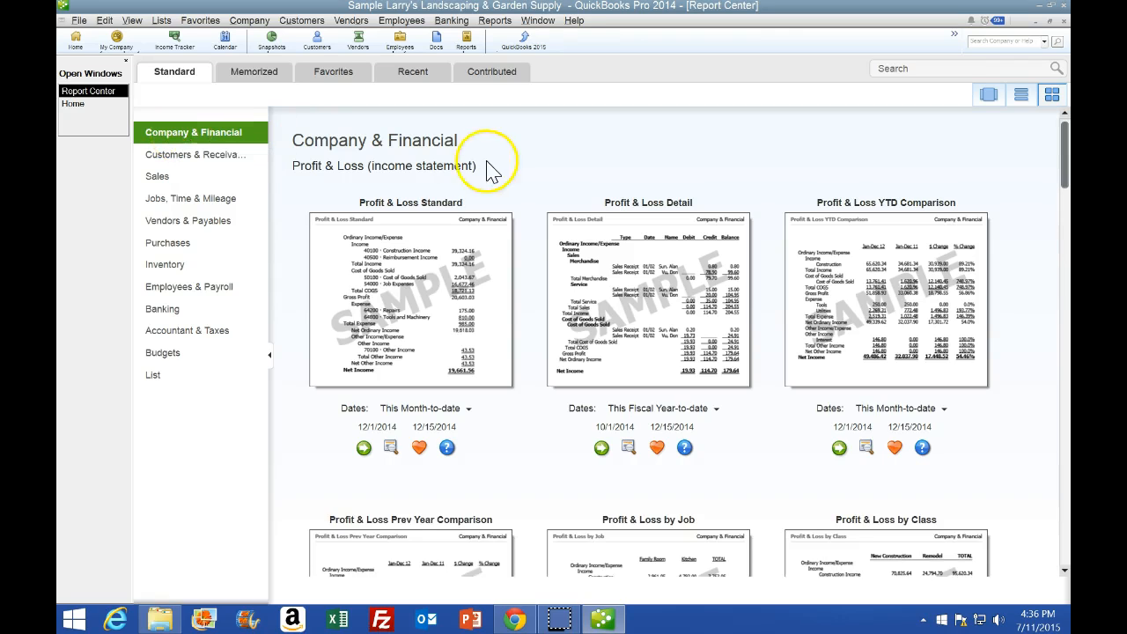
pyautogui.click(1022, 97)
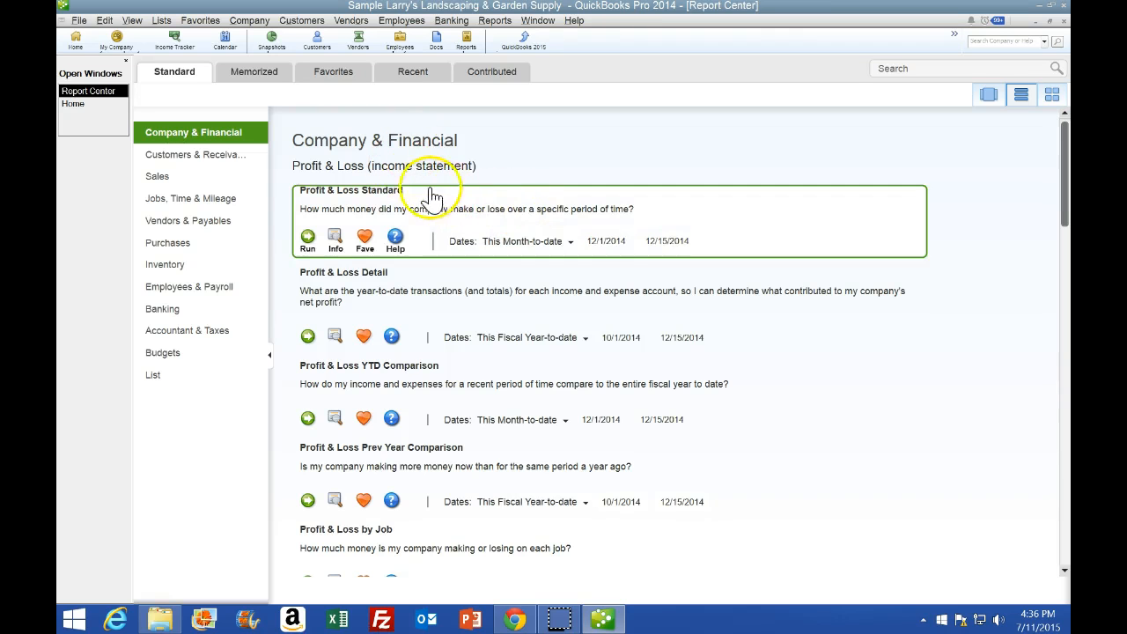
# Find the Statement of Cash Flows report in the Cash Flow section of the Company & Financial reports
pyautogui.scroll(-5, 503, 265)
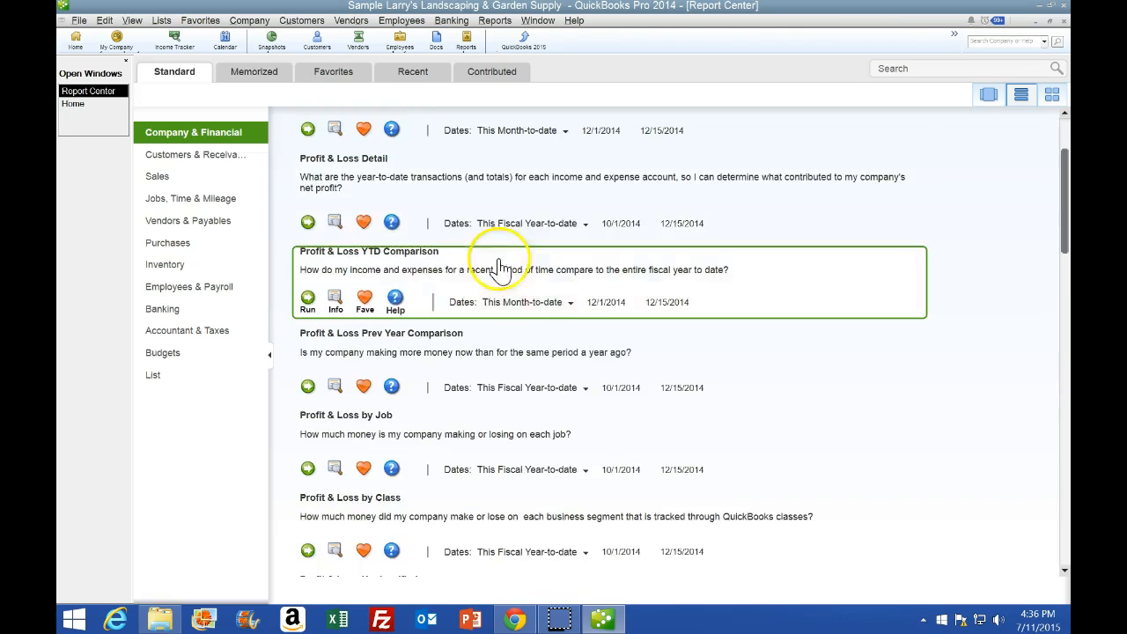
pyautogui.scroll(-5, 570, 317)
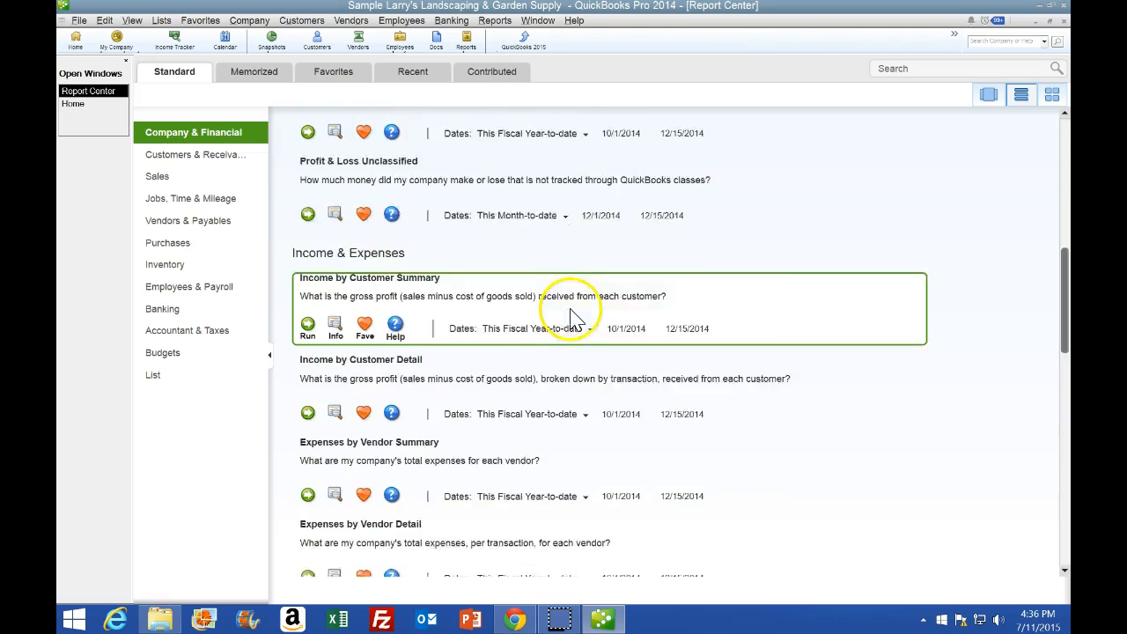
pyautogui.scroll(-2, 528, 352)
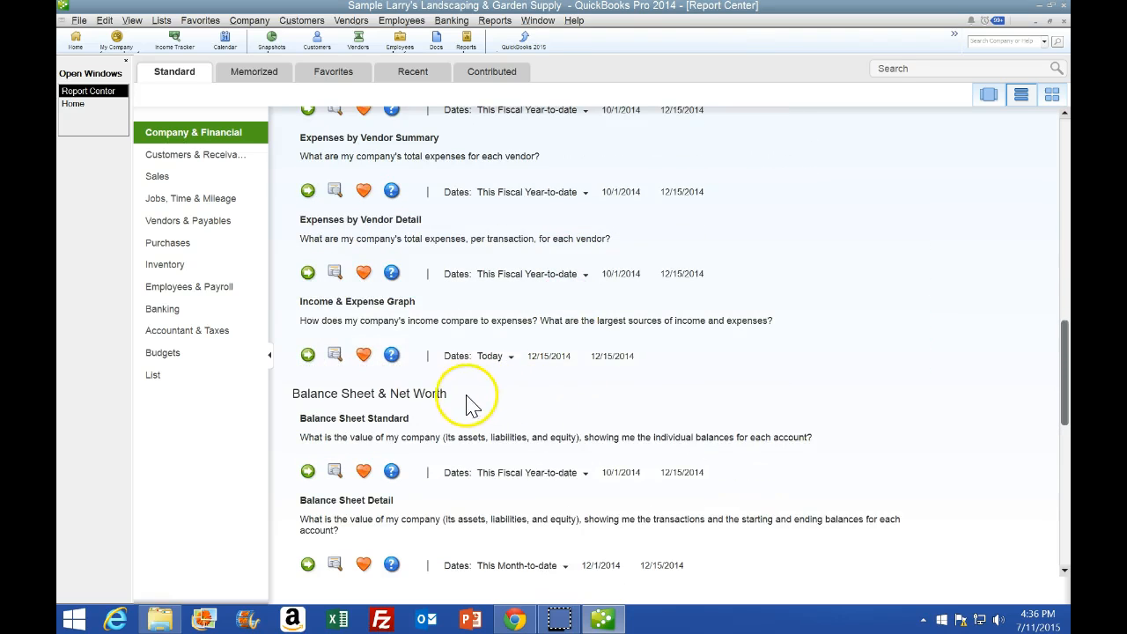
pyautogui.scroll(-2, 471, 405)
pyautogui.scroll(-2, 473, 403)
pyautogui.scroll(-3, 474, 401)
pyautogui.scroll(-3, 474, 400)
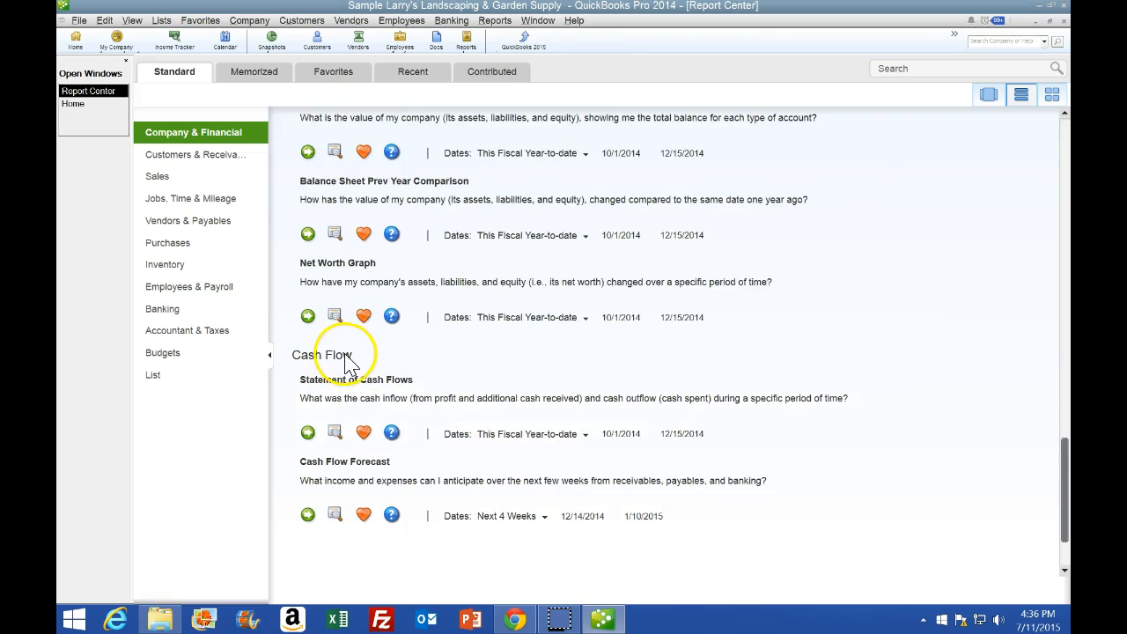
pyautogui.scroll(-1, 491, 374)
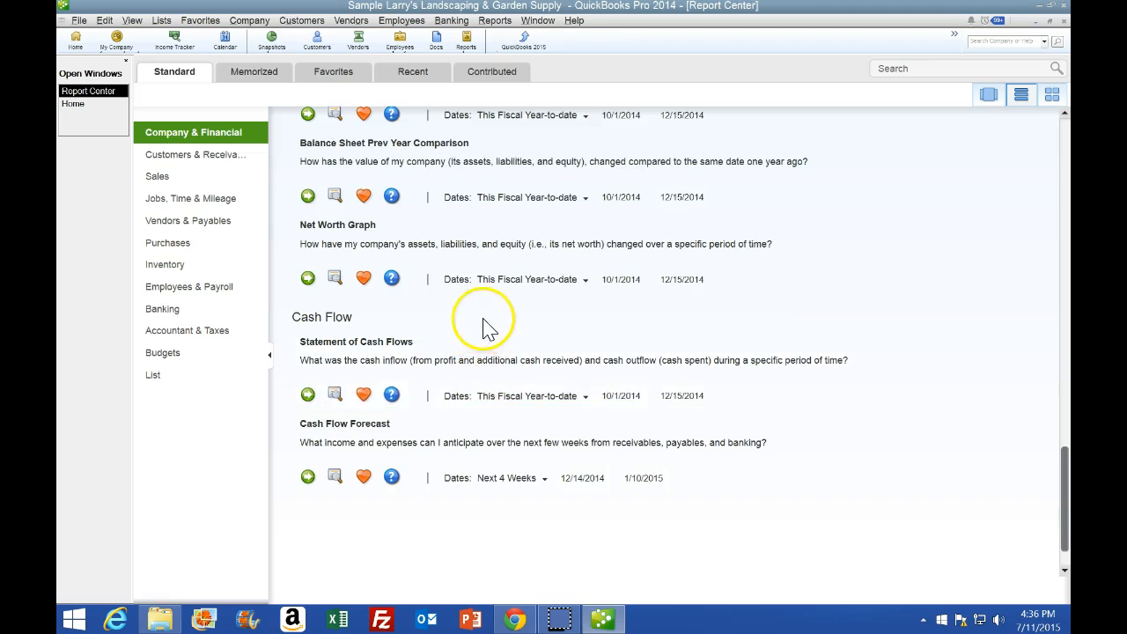
# Run the Statement of Cash Flows report and switch to the Chrome textbook to read the report date instructions
pyautogui.scroll(-1, 486, 335)
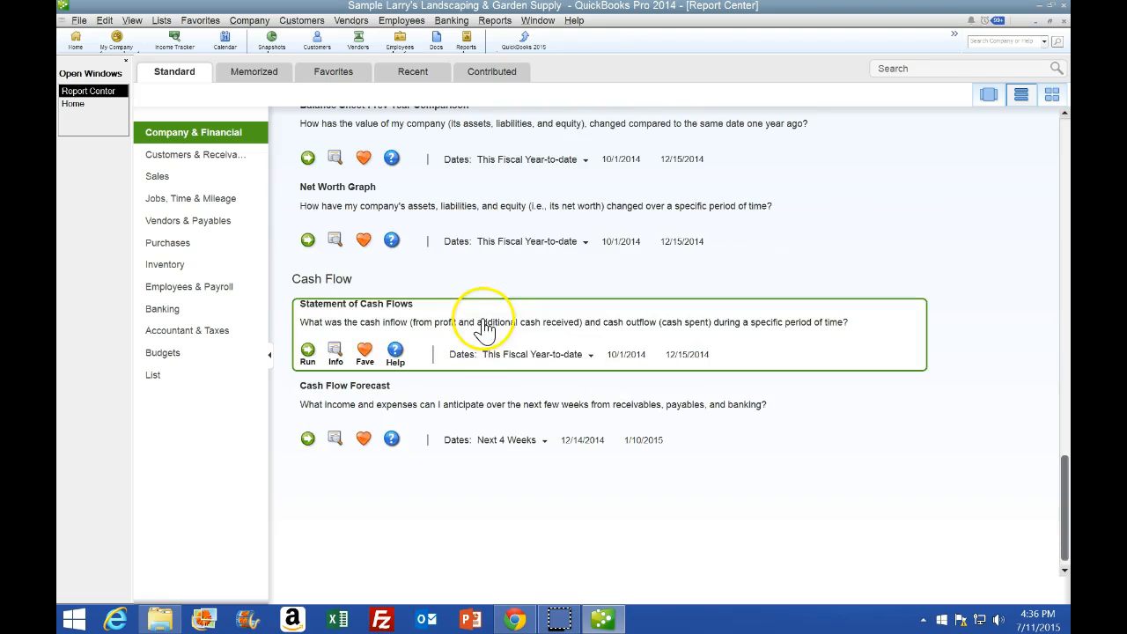
pyautogui.click(308, 352)
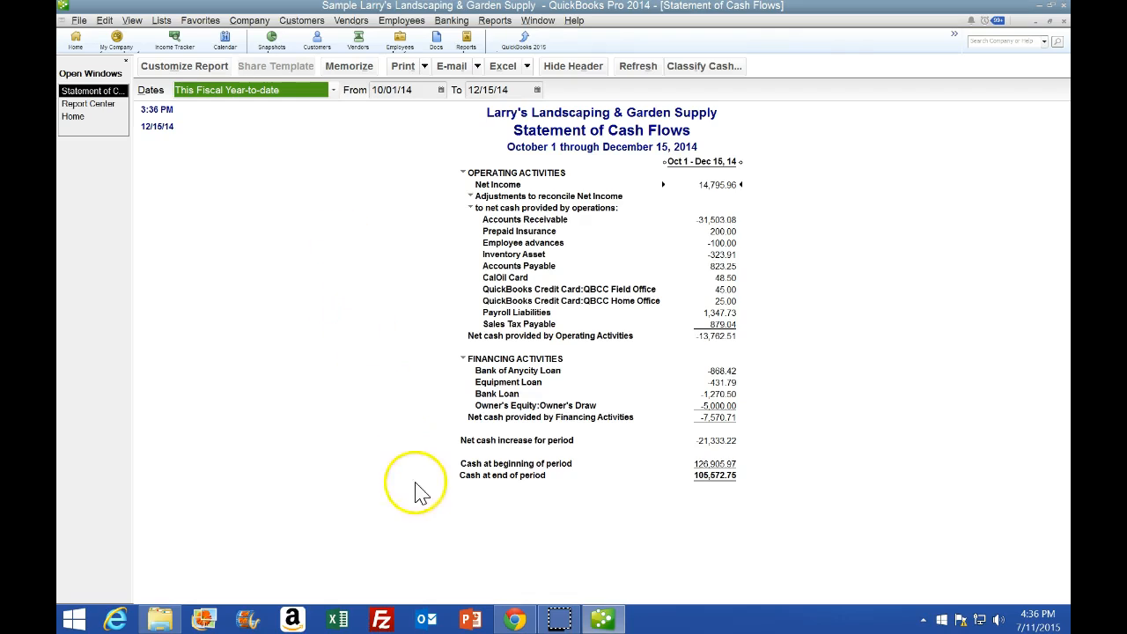
pyautogui.click(515, 618)
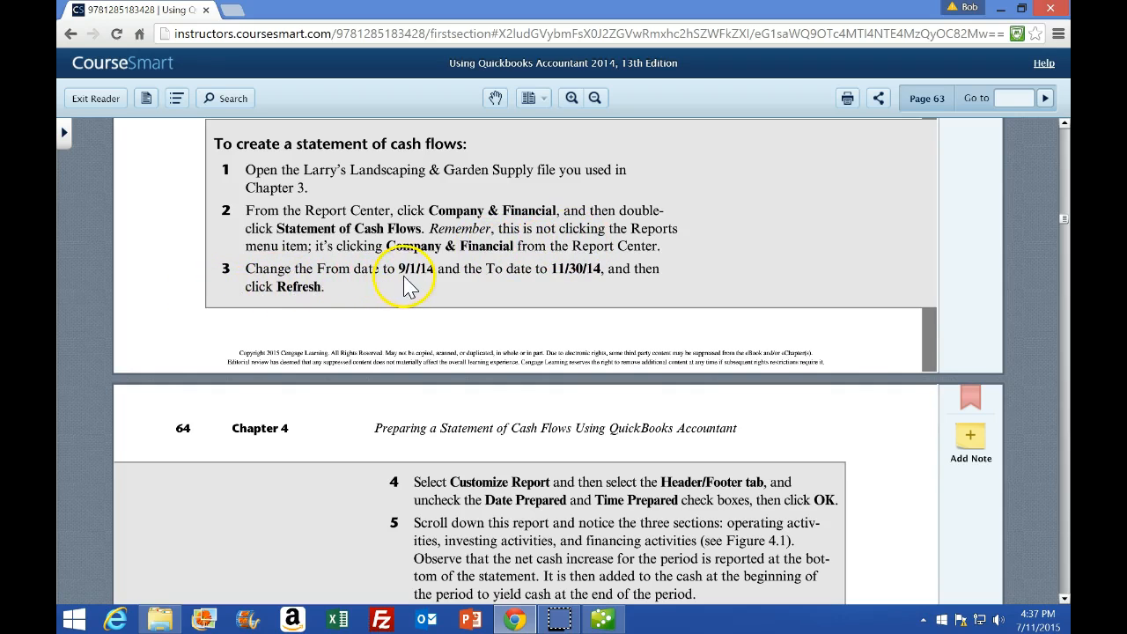
# Return to QuickBooks and set the Statement of Cash Flows period from 09/01/14 to 11/30/14
pyautogui.click(602, 620)
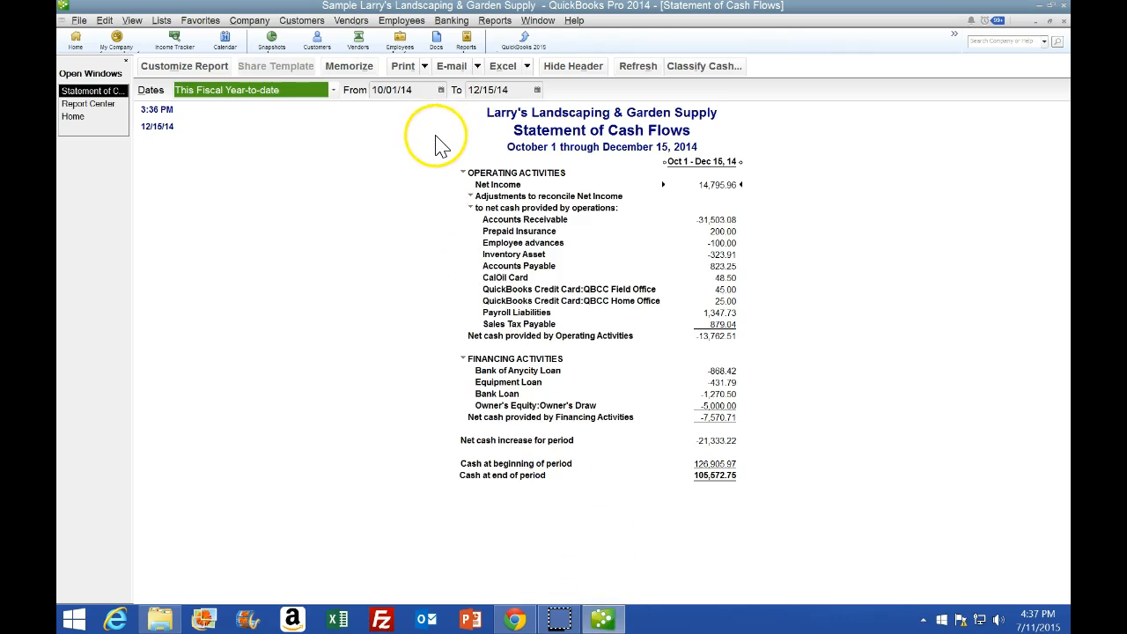
pyautogui.press('Tab')
pyautogui.write('09/01/')
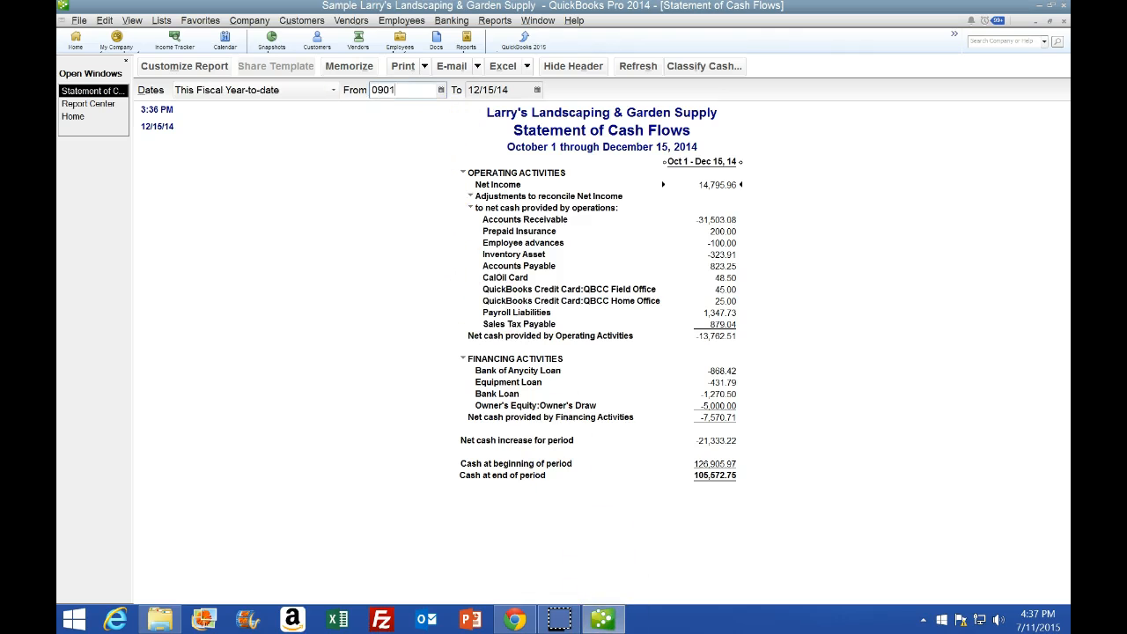
pyautogui.write('14')
pyautogui.press('Tab')
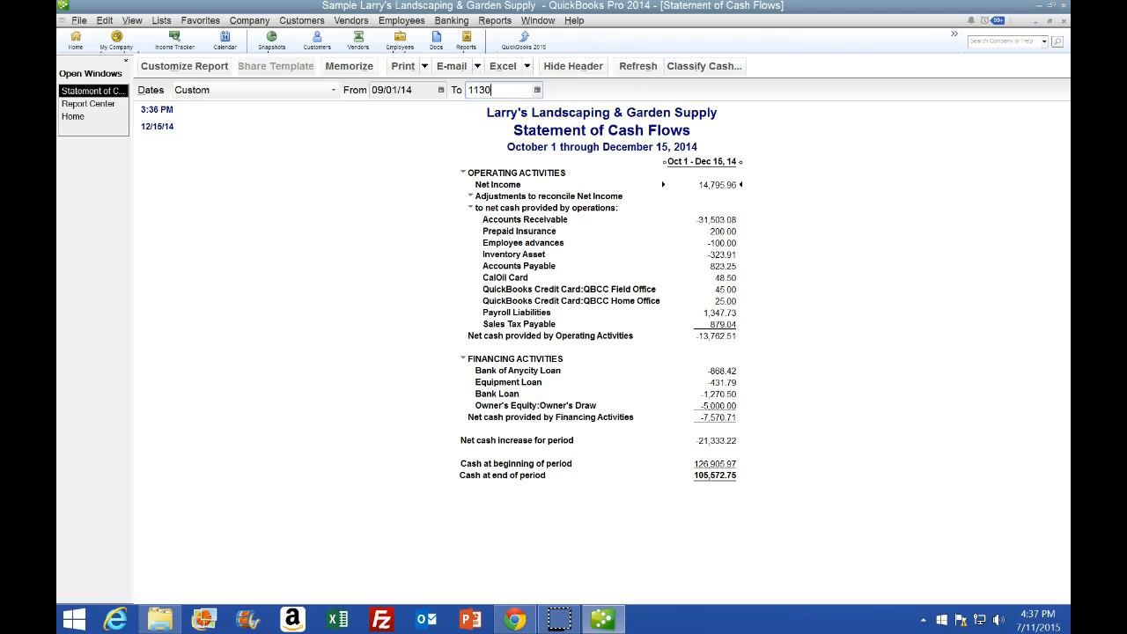
pyautogui.press('Tab')
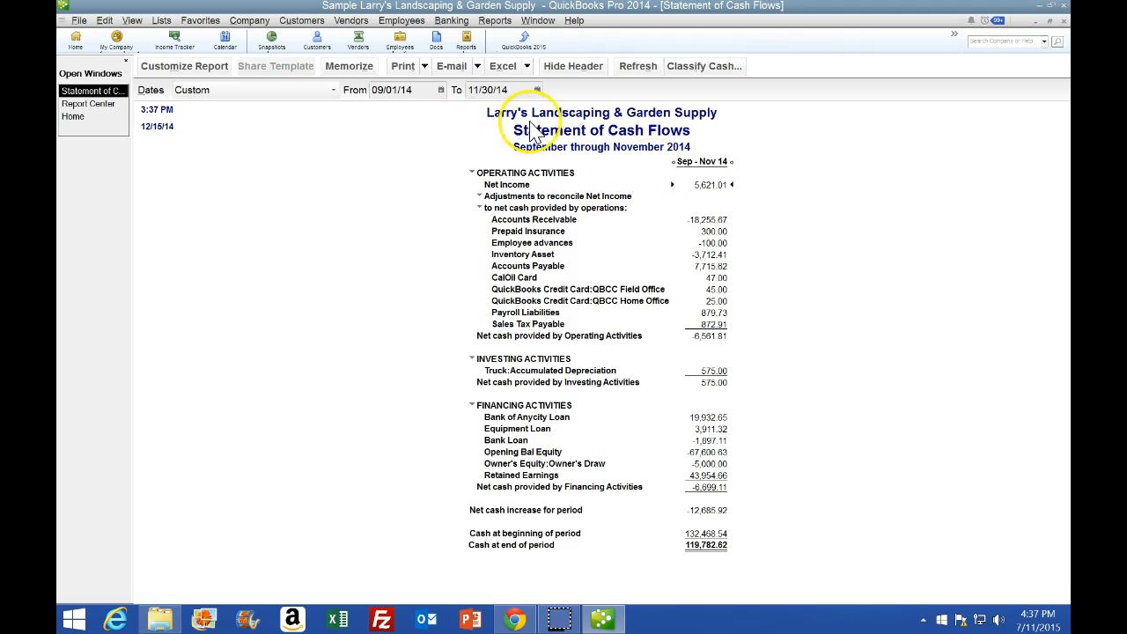
# Open the standard Balance Sheet report and set its as-of date to 11/30/14
pyautogui.click(495, 20)
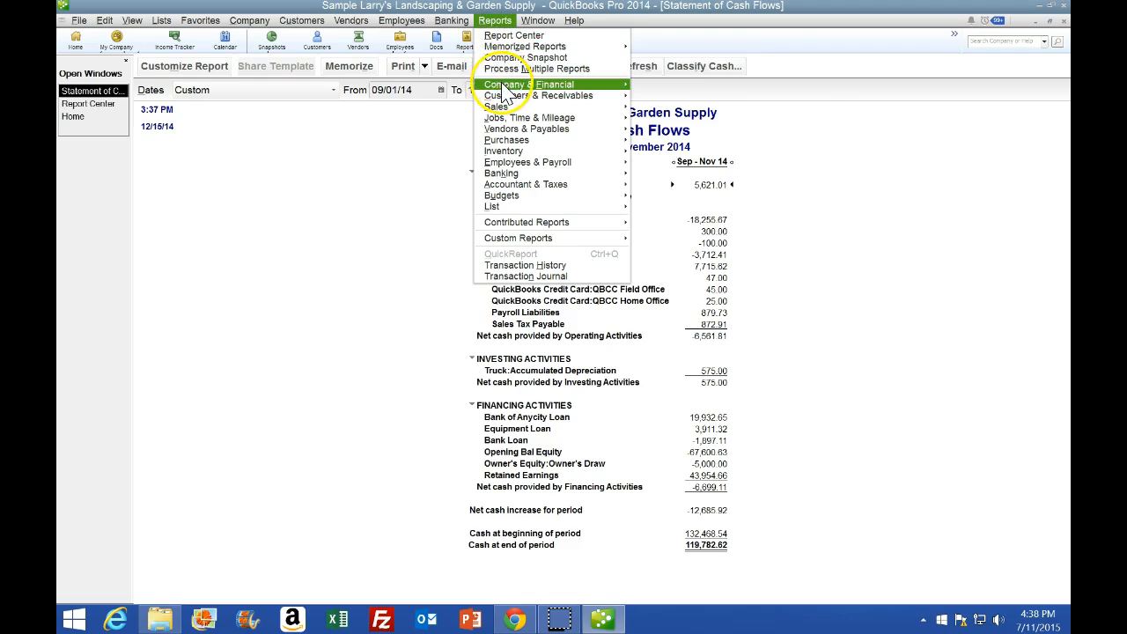
pyautogui.moveTo(537, 84)
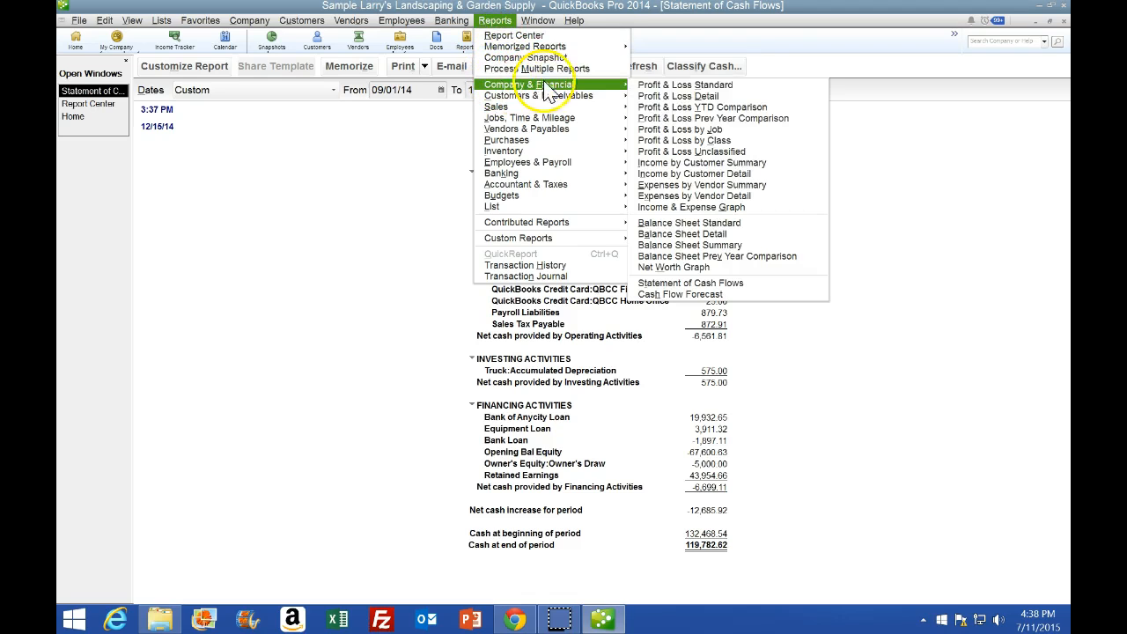
pyautogui.click(669, 227)
pyautogui.press('Tab')
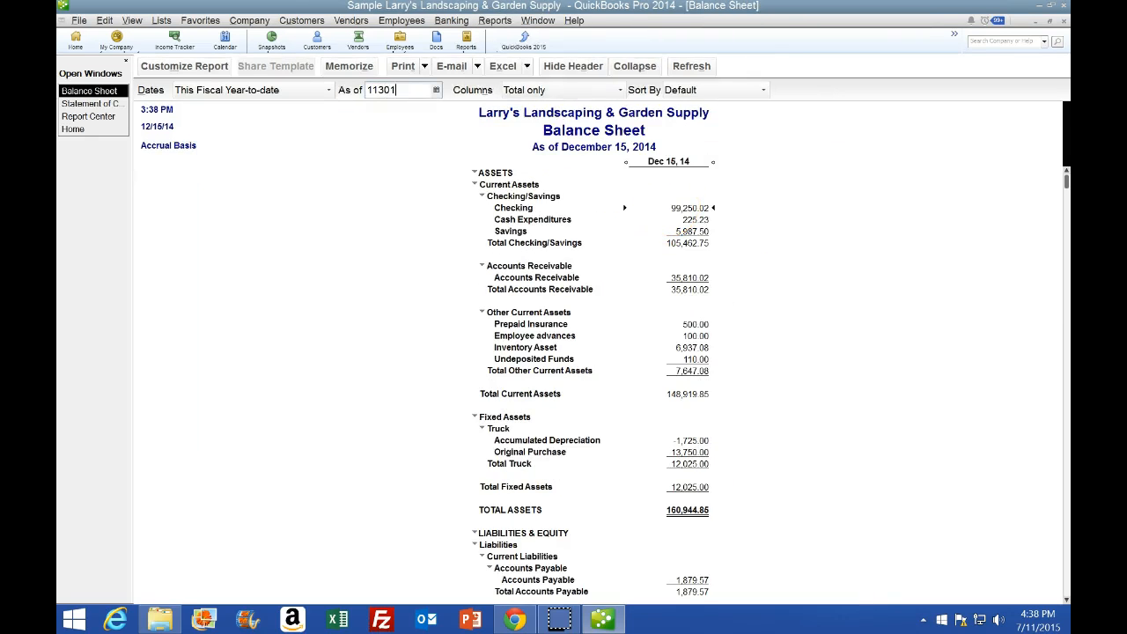
pyautogui.write('113014')
pyautogui.press('Tab')
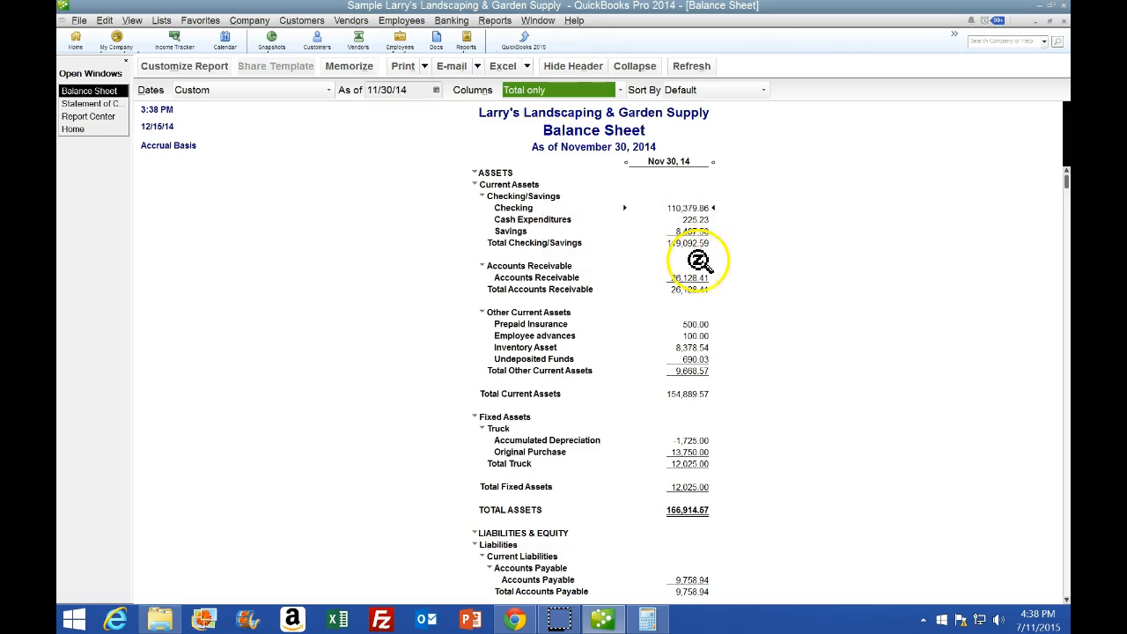
# In Calculator, subtract the cash flow statement's ending cash, 119,782.62, from the balance sheet's Total Checking/Savings, 119,092.59
pyautogui.click(648, 621)
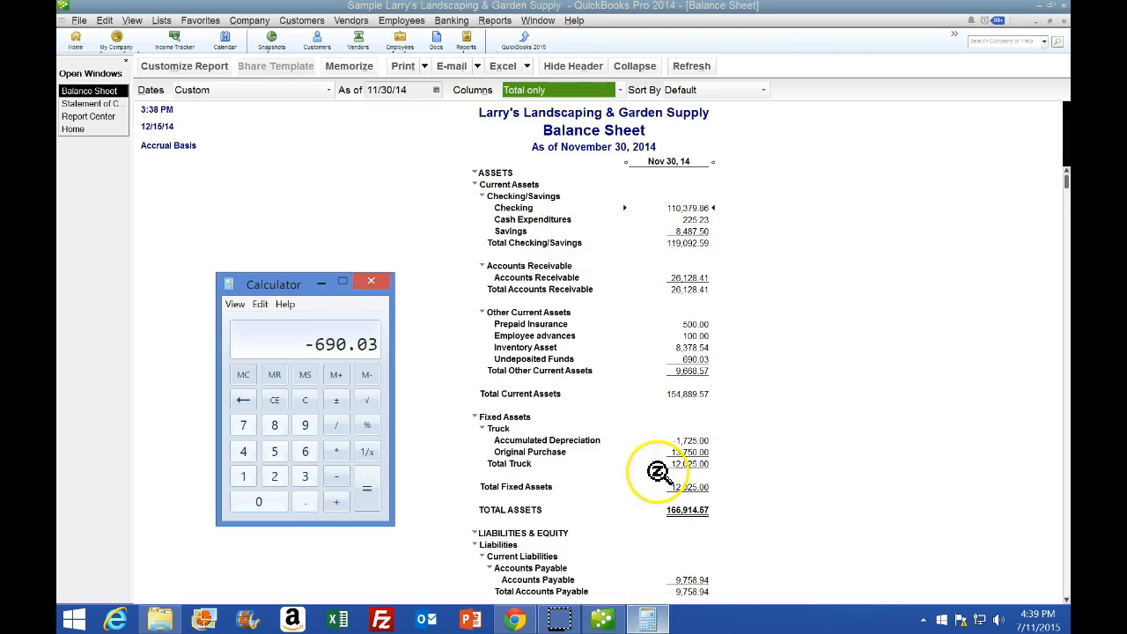
pyautogui.moveTo(292, 291); pyautogui.dragTo(654, 291)
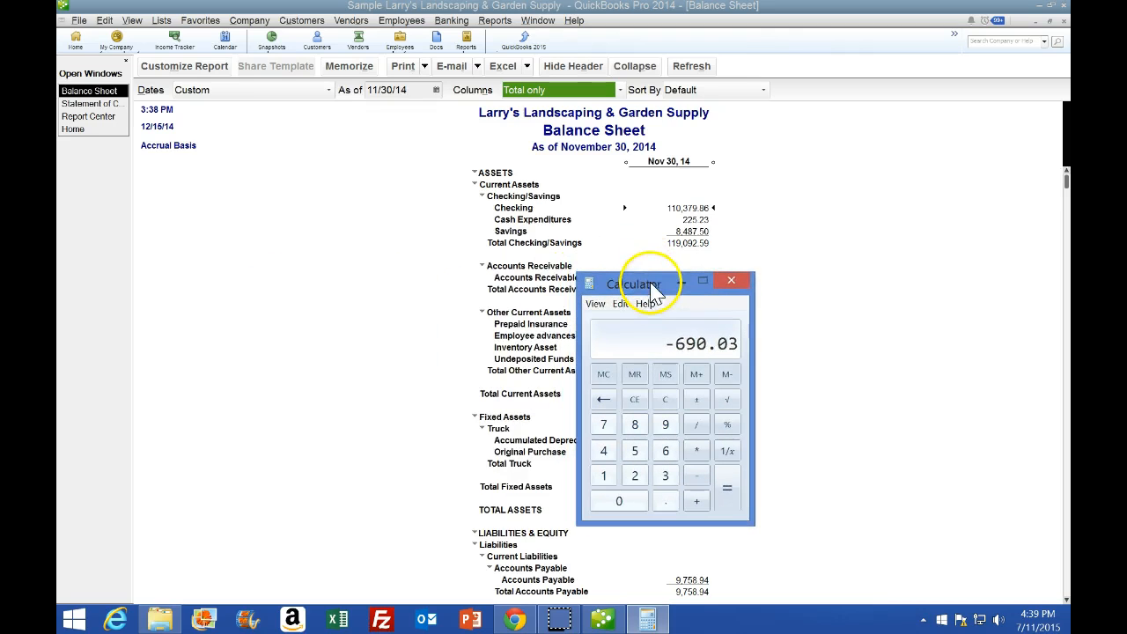
pyautogui.click(665, 399)
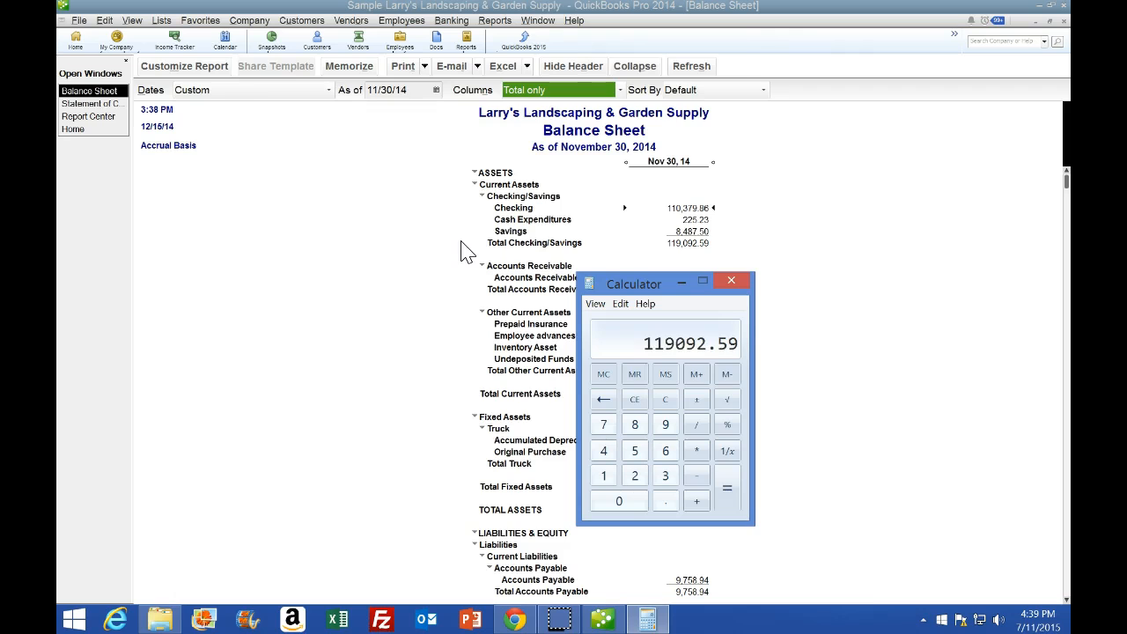
pyautogui.click(90, 103)
pyautogui.click(647, 621)
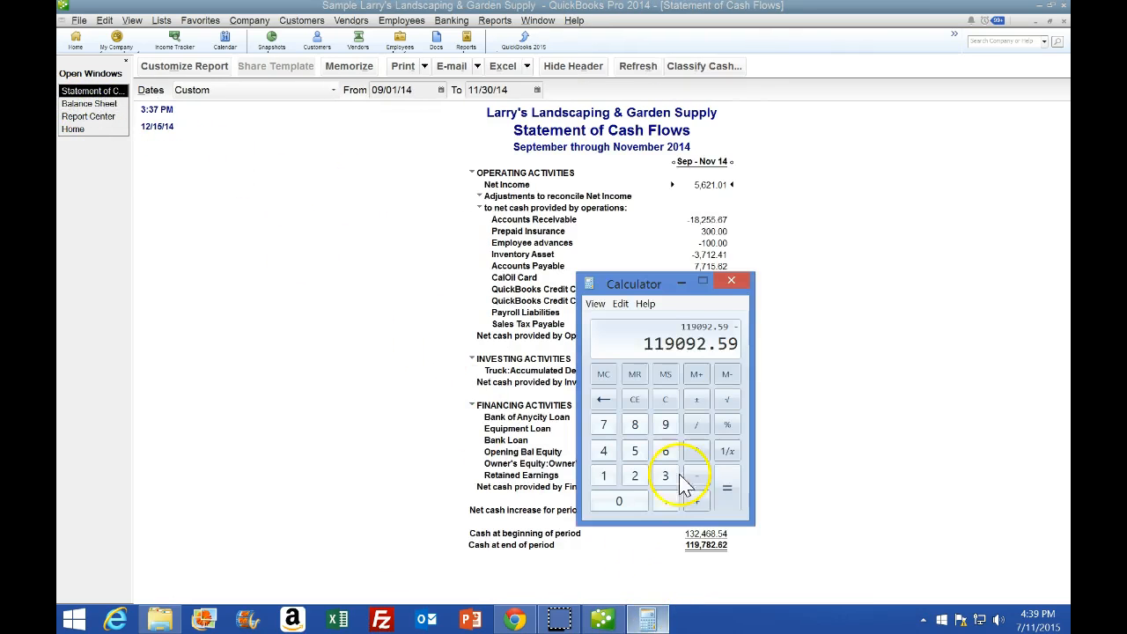
pyautogui.moveTo(650, 300); pyautogui.dragTo(432, 352)
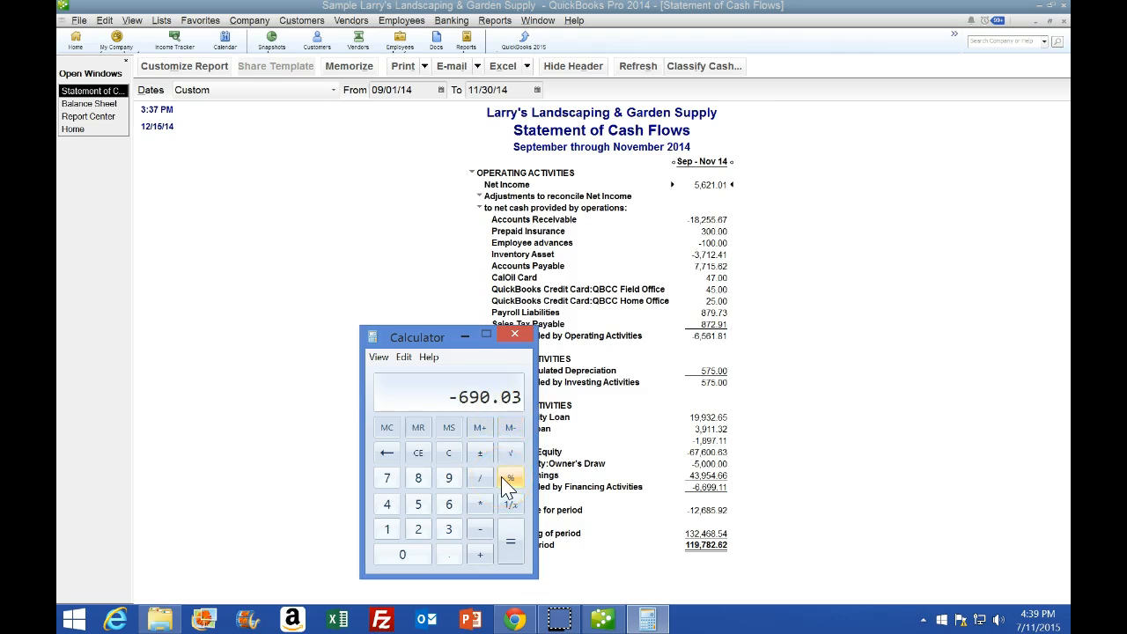
pyautogui.moveTo(420, 339); pyautogui.dragTo(284, 173)
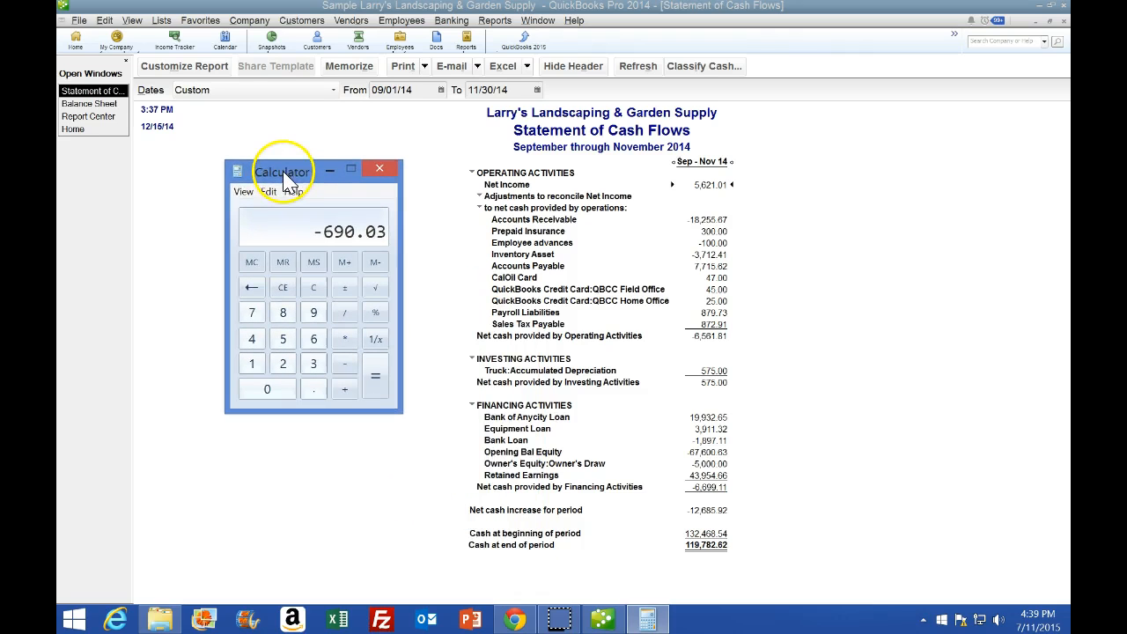
# Return to the Balance Sheet, compare the calculated difference with the Undeposited Funds amount, and close Calculator
pyautogui.click(88, 105)
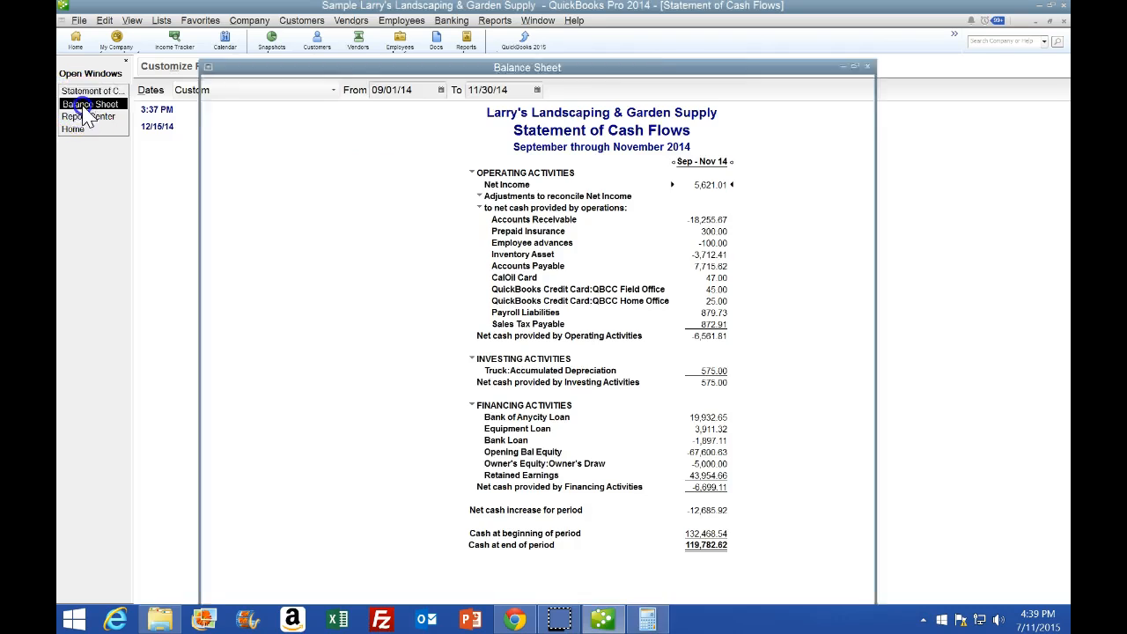
pyautogui.click(650, 618)
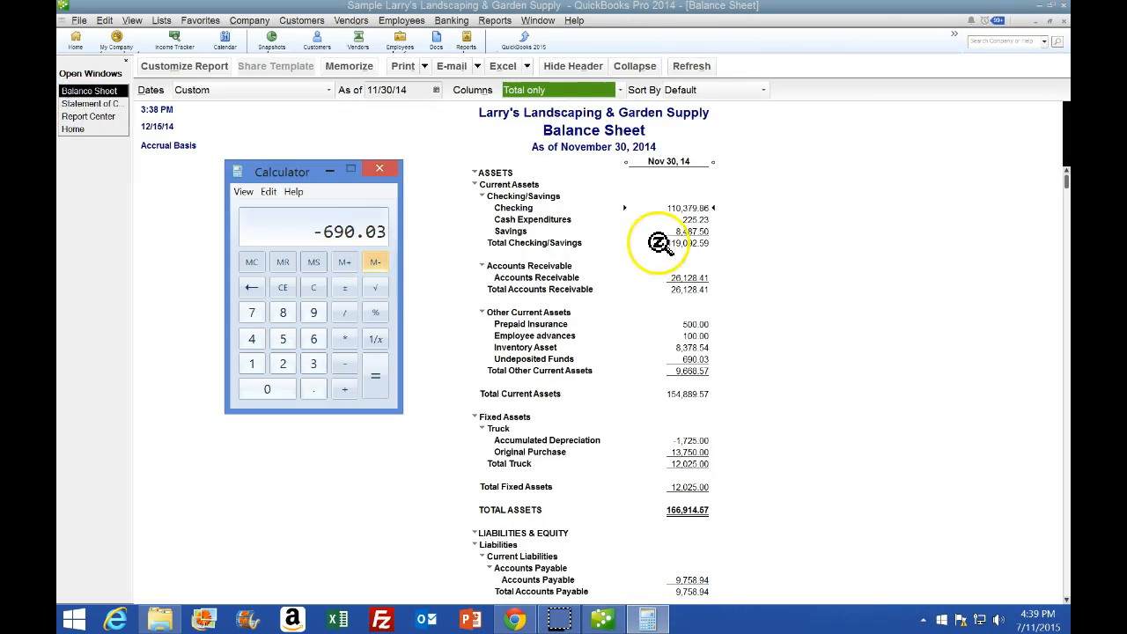
pyautogui.click(699, 359)
pyautogui.click(649, 619)
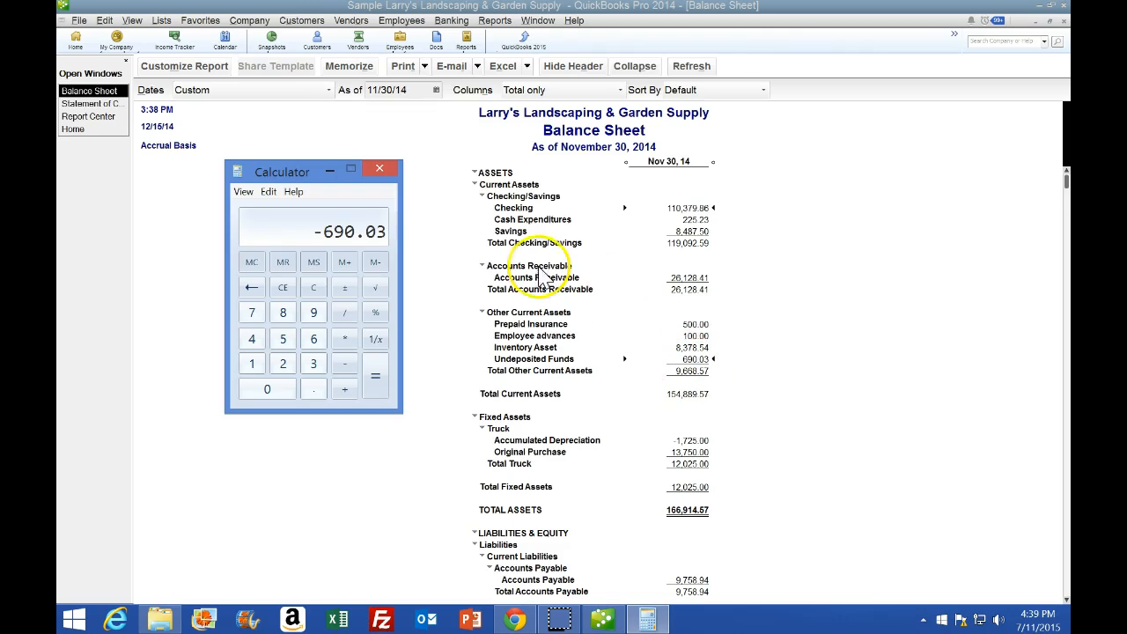
pyautogui.click(379, 169)
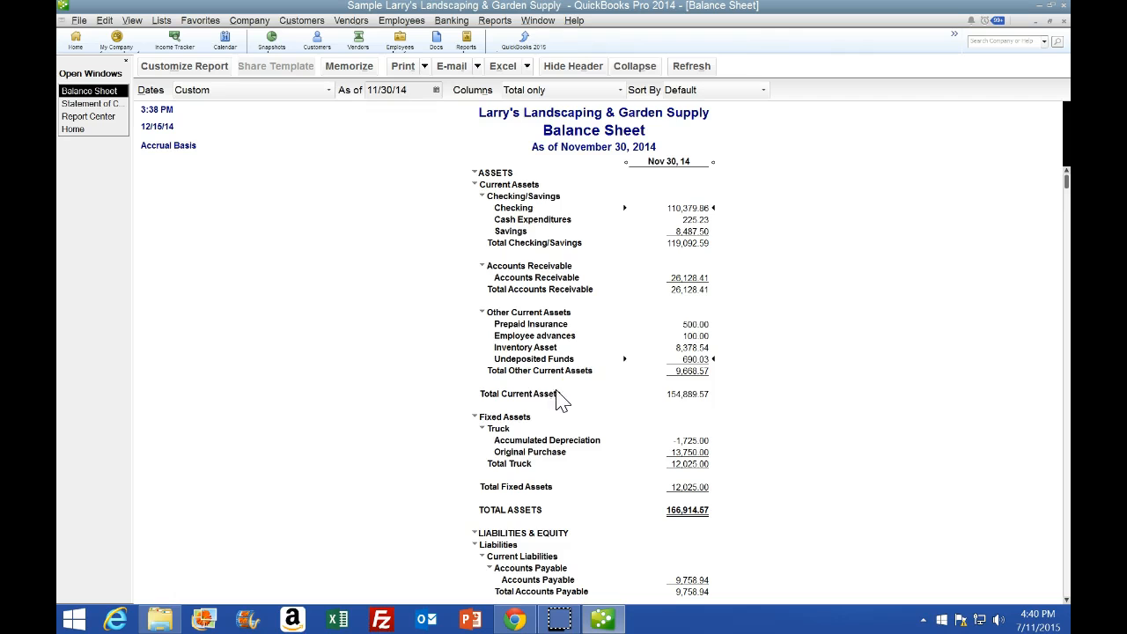
# Bring back the Statement of Cash Flows, and switch to the Chrome textbook to read steps 4 and 5
pyautogui.click(92, 105)
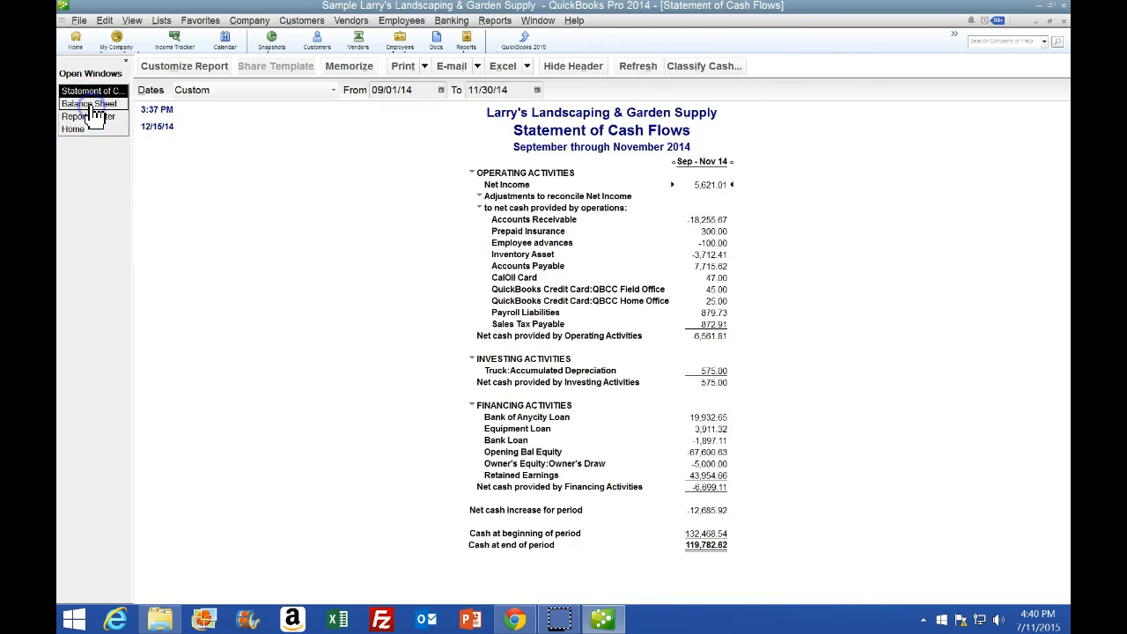
pyautogui.click(516, 619)
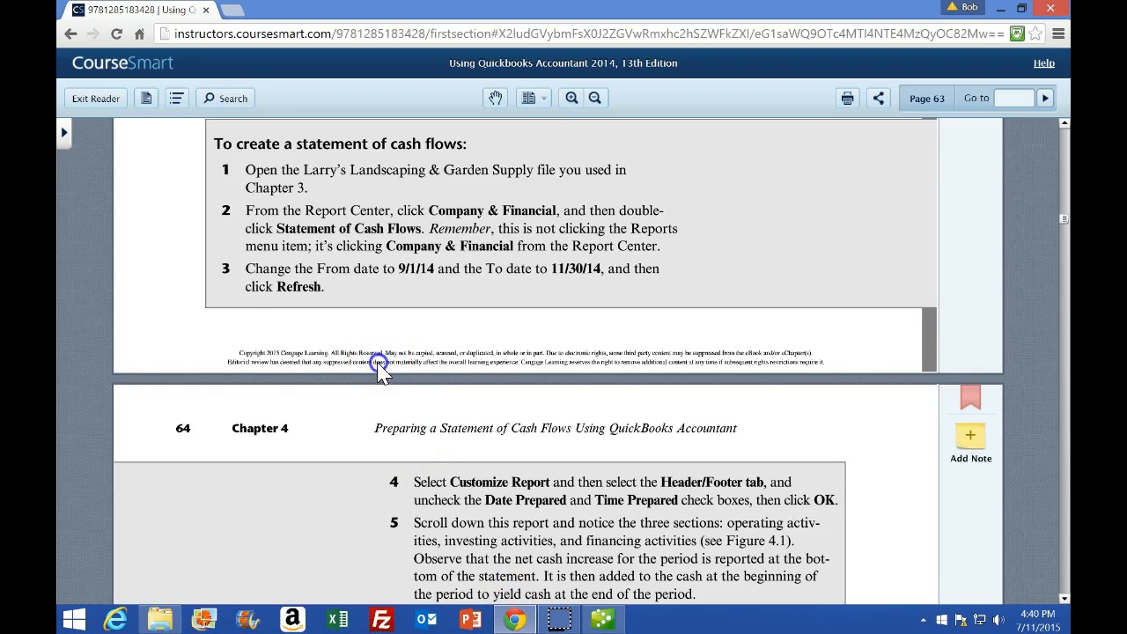
pyautogui.scroll(-1, 378, 370)
pyautogui.scroll(-1, 205, 445)
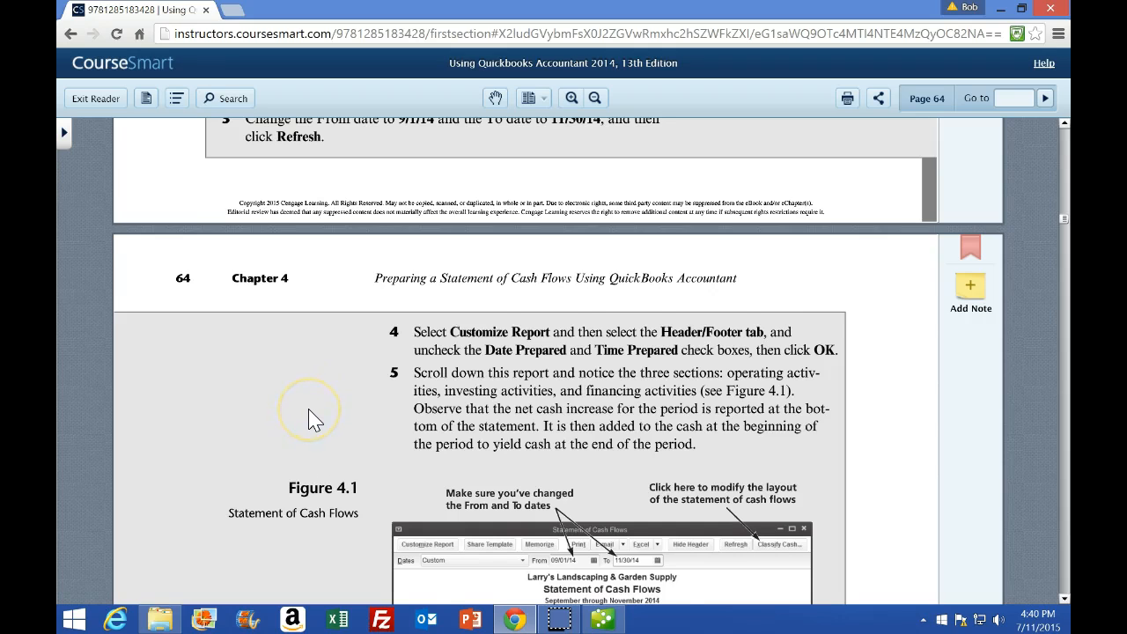
pyautogui.scroll(-1, 313, 420)
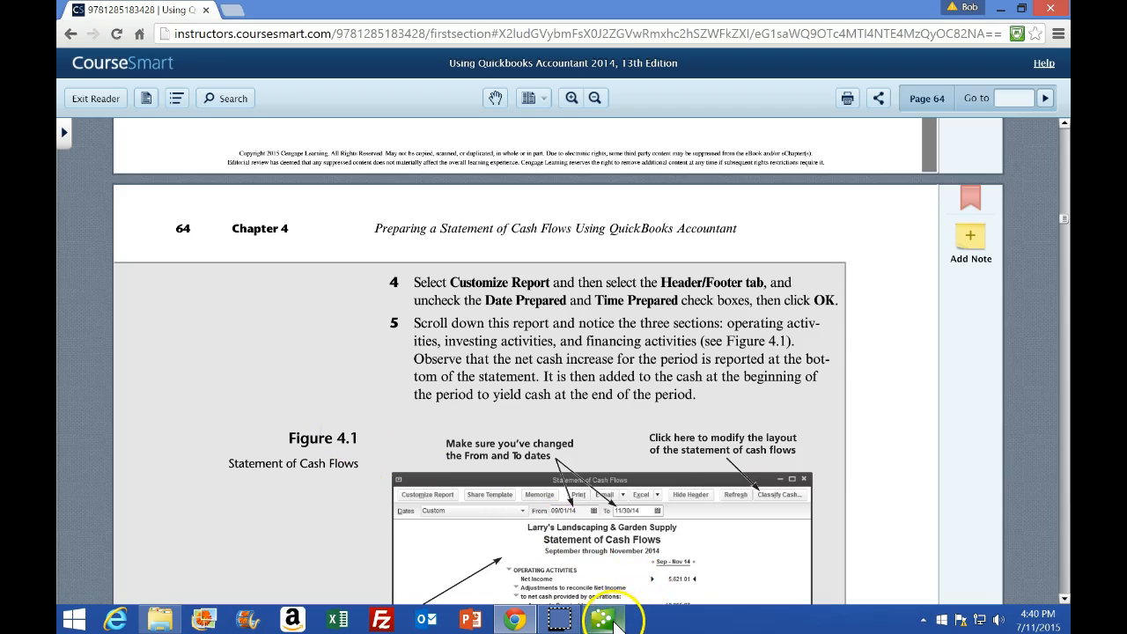
# In QuickBooks, customize the Statement of Cash Flows header to leave out Date Prepared and Time Prepared
pyautogui.click(615, 622)
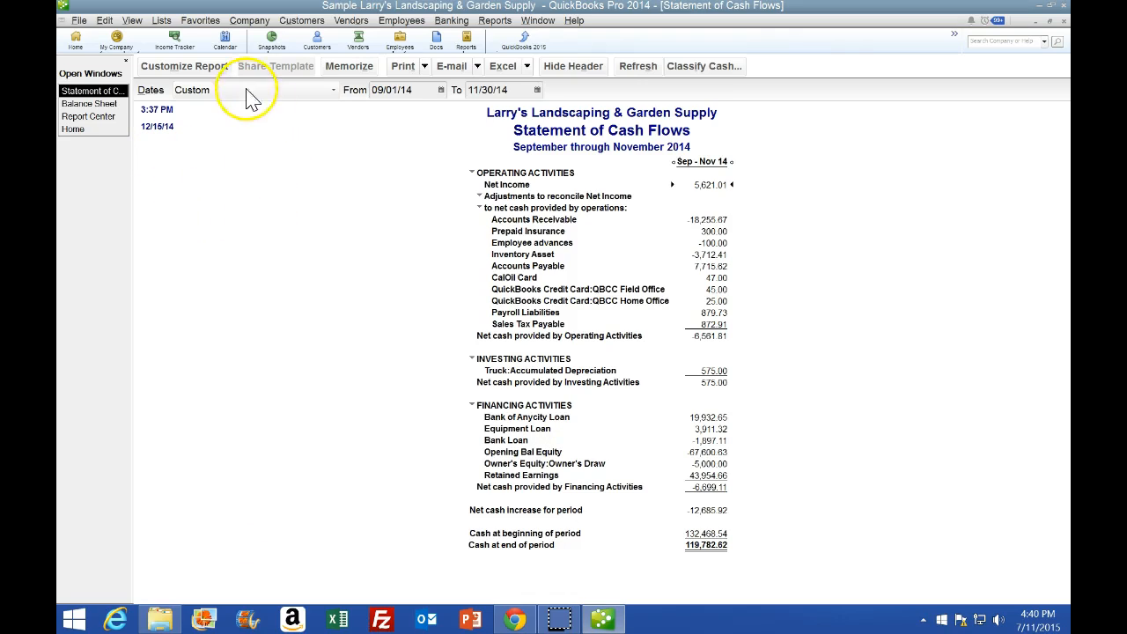
pyautogui.click(212, 73)
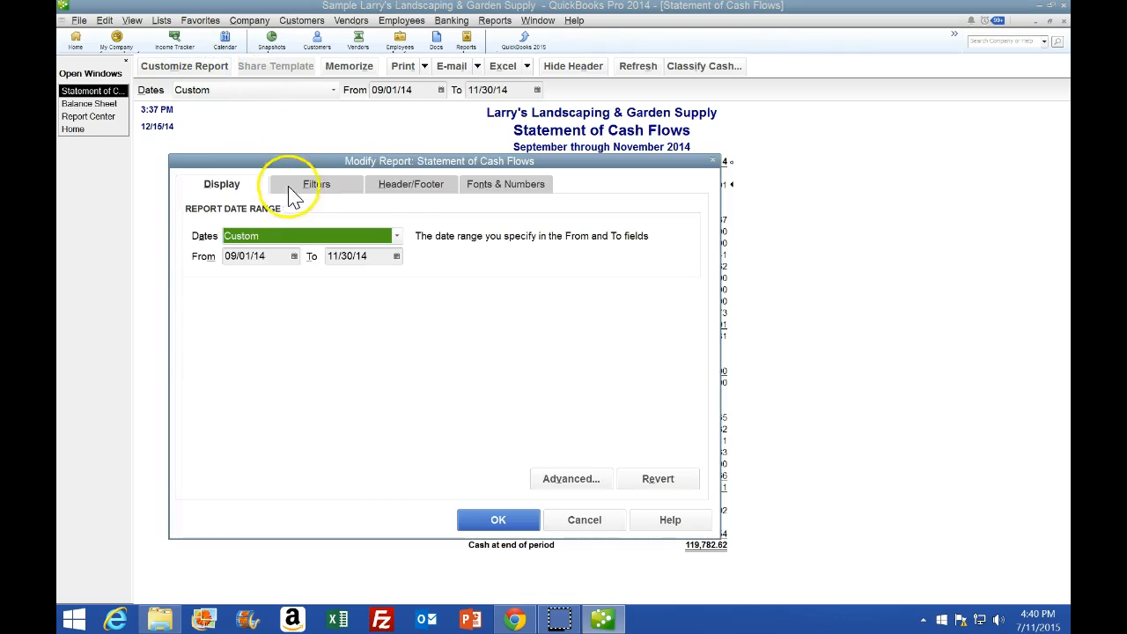
pyautogui.click(394, 185)
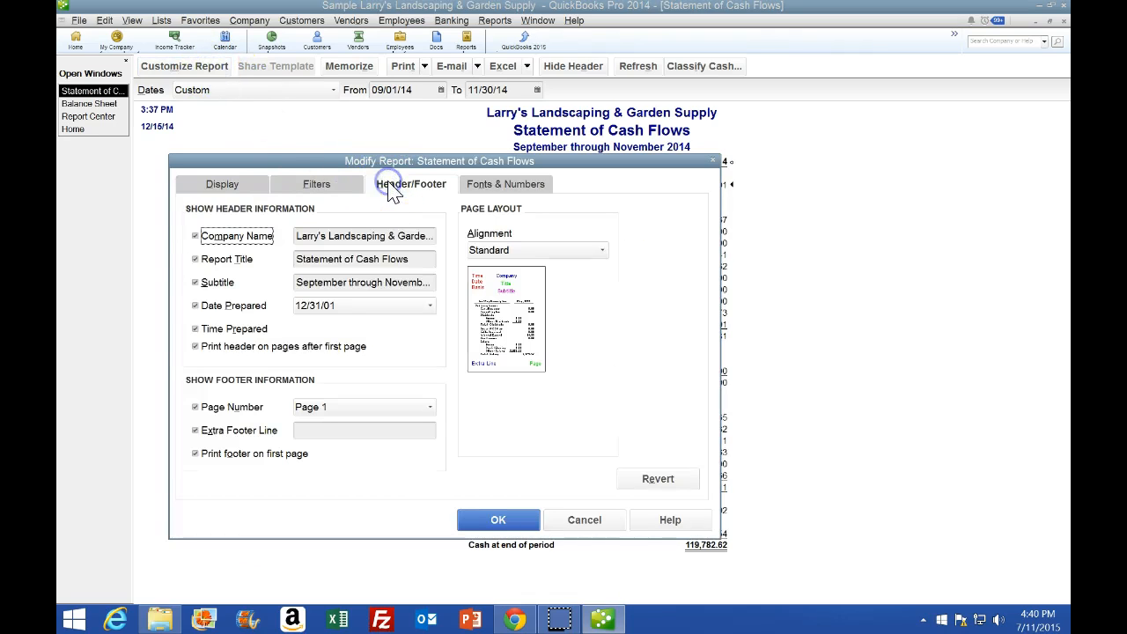
pyautogui.click(195, 306)
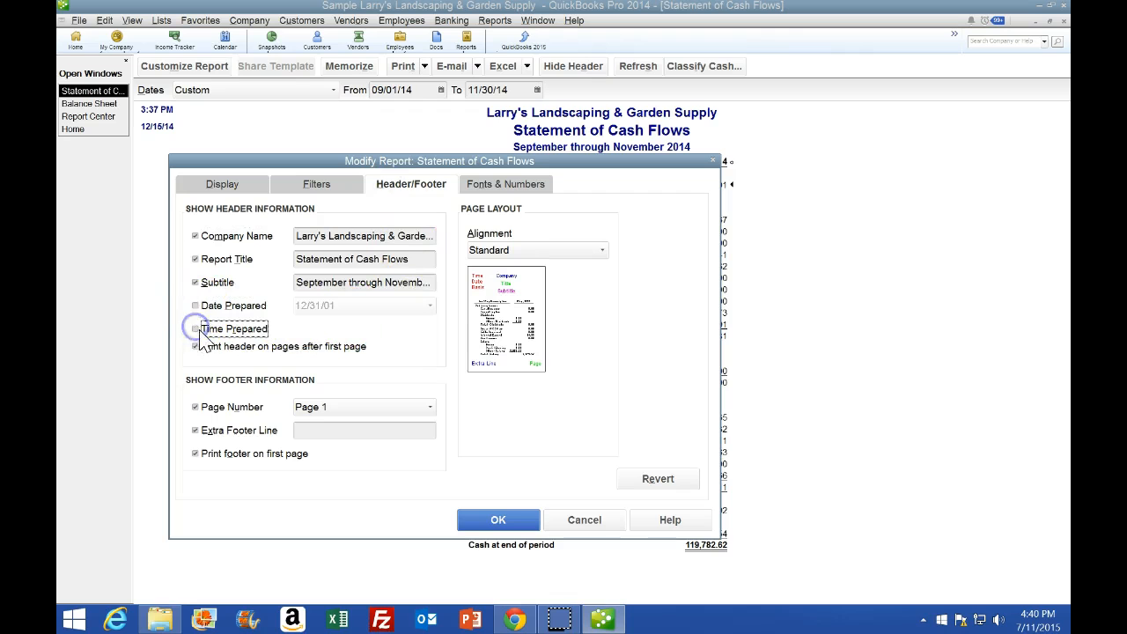
pyautogui.click(498, 520)
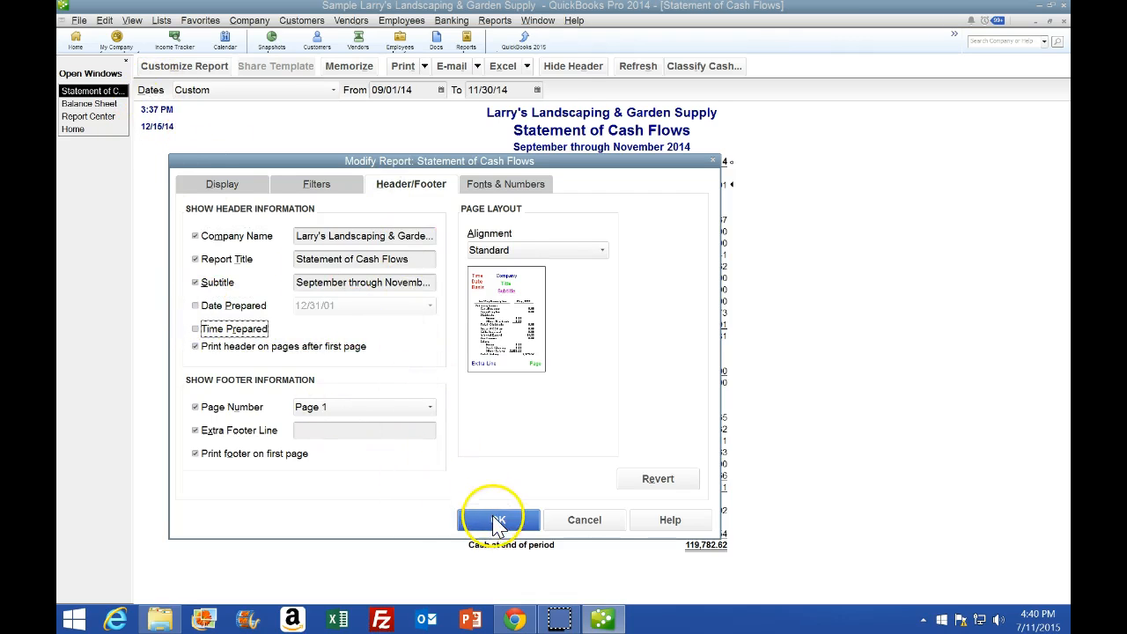
pyautogui.click(515, 618)
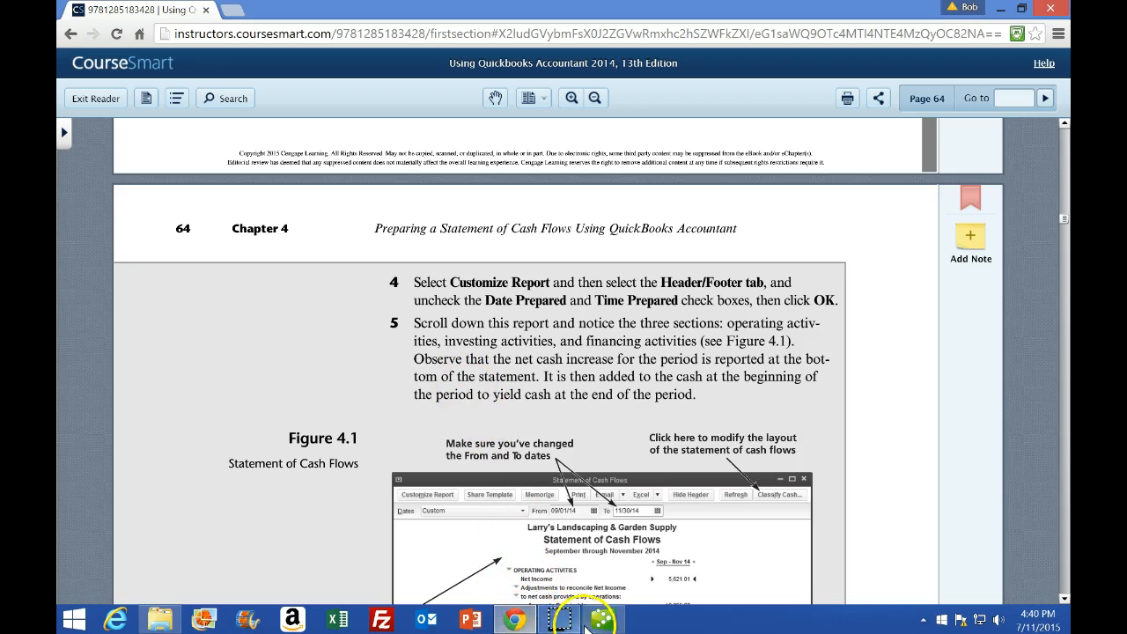
pyautogui.click(602, 619)
pyautogui.click(500, 520)
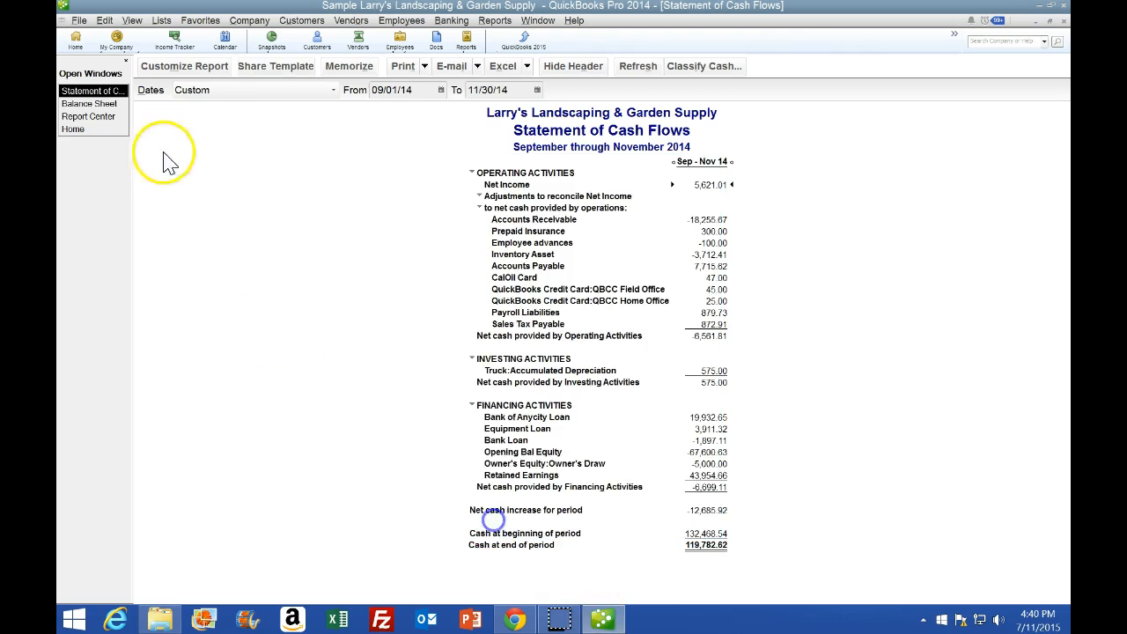
# Switch to the Chrome textbook and read step 5 and Figure 4.1 on the cash flow statement's sections
pyautogui.click(617, 625)
pyautogui.scroll(-1, 374, 358)
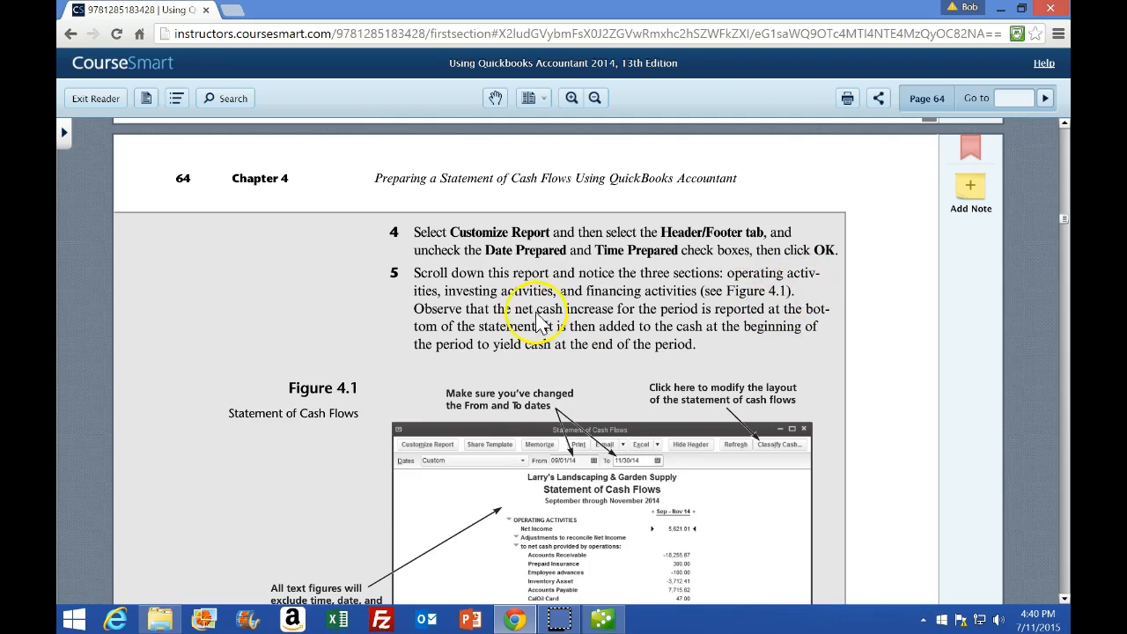
pyautogui.scroll(-1, 542, 304)
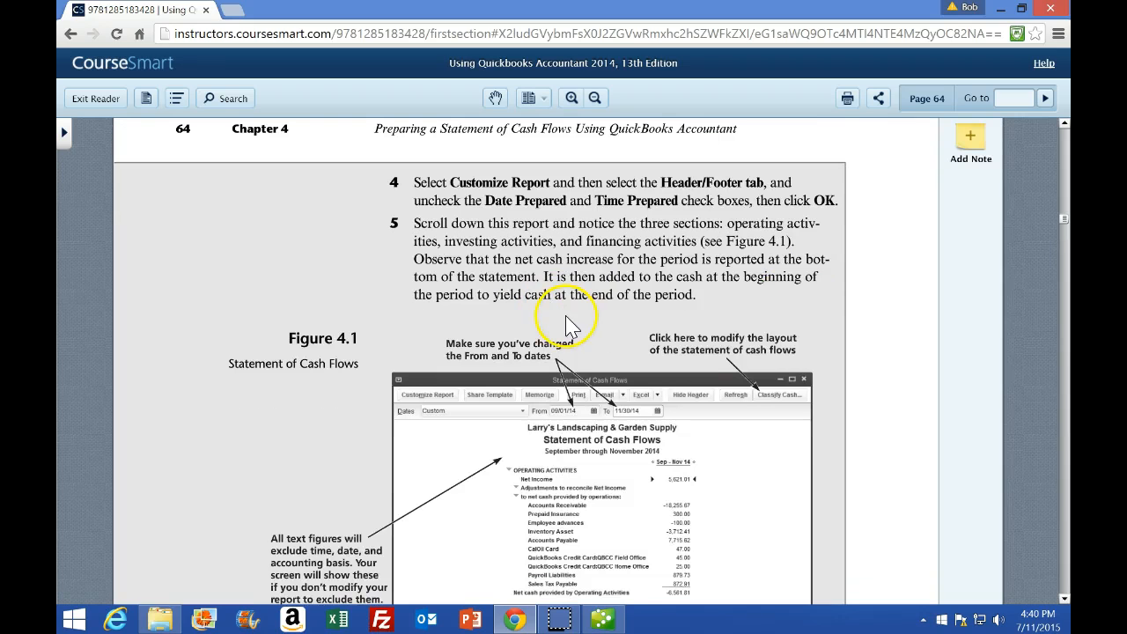
pyautogui.scroll(-1, 566, 319)
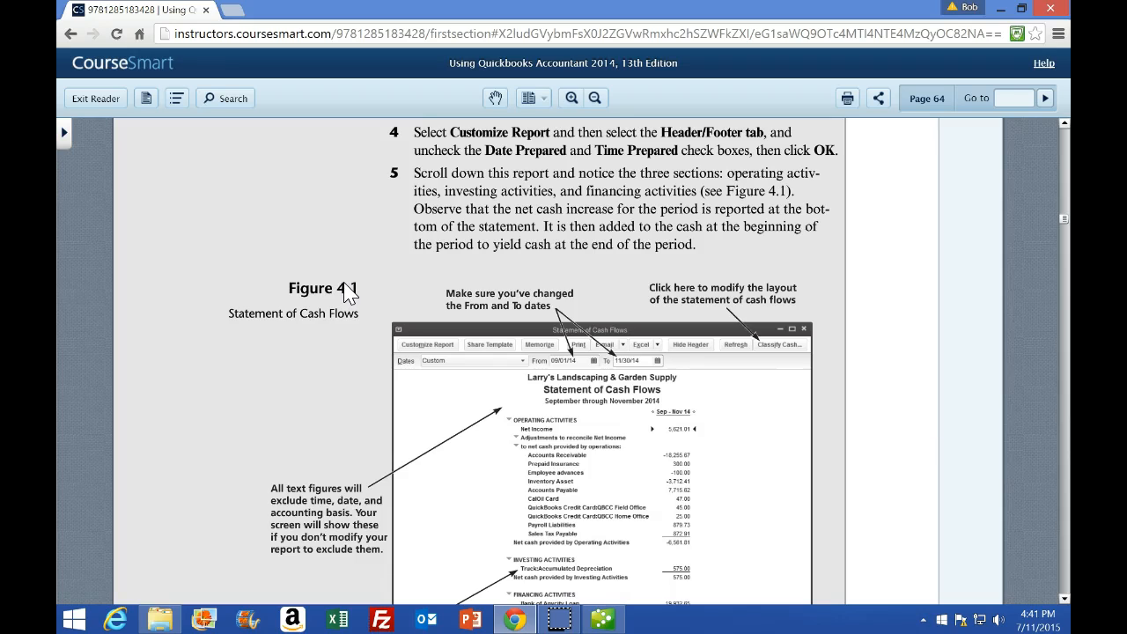
# Read on from Figure 4.1 through the depreciation discussion to step 1 and Figure 4.2 on modifying the statement of cash flows layout
pyautogui.scroll(-1, 348, 293)
pyautogui.scroll(-3, 348, 293)
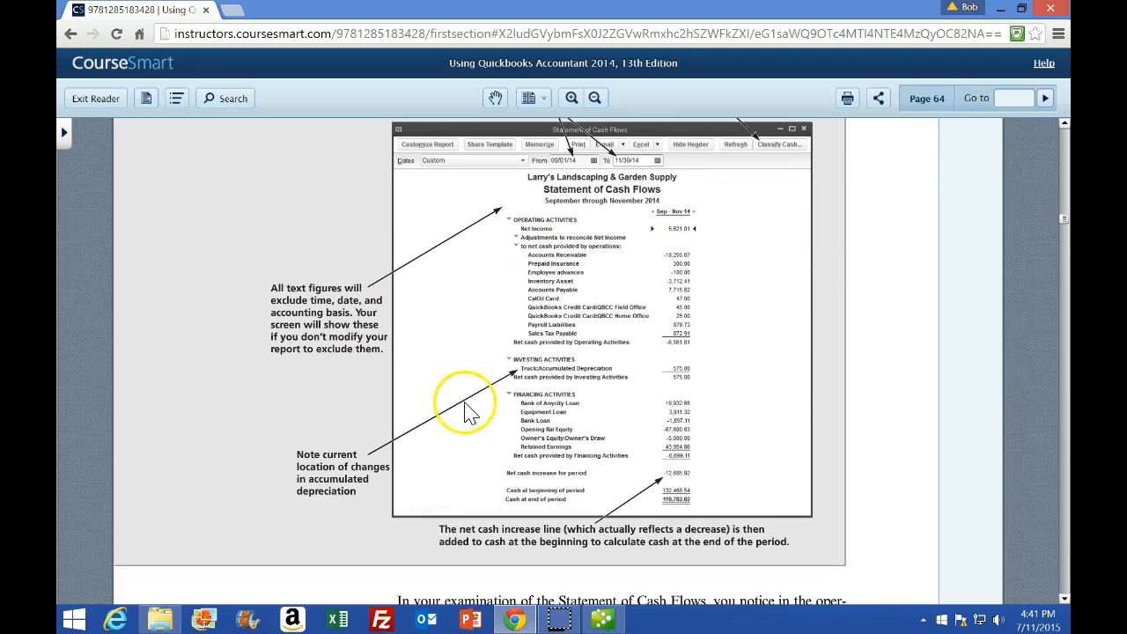
pyautogui.scroll(-8, 246, 377)
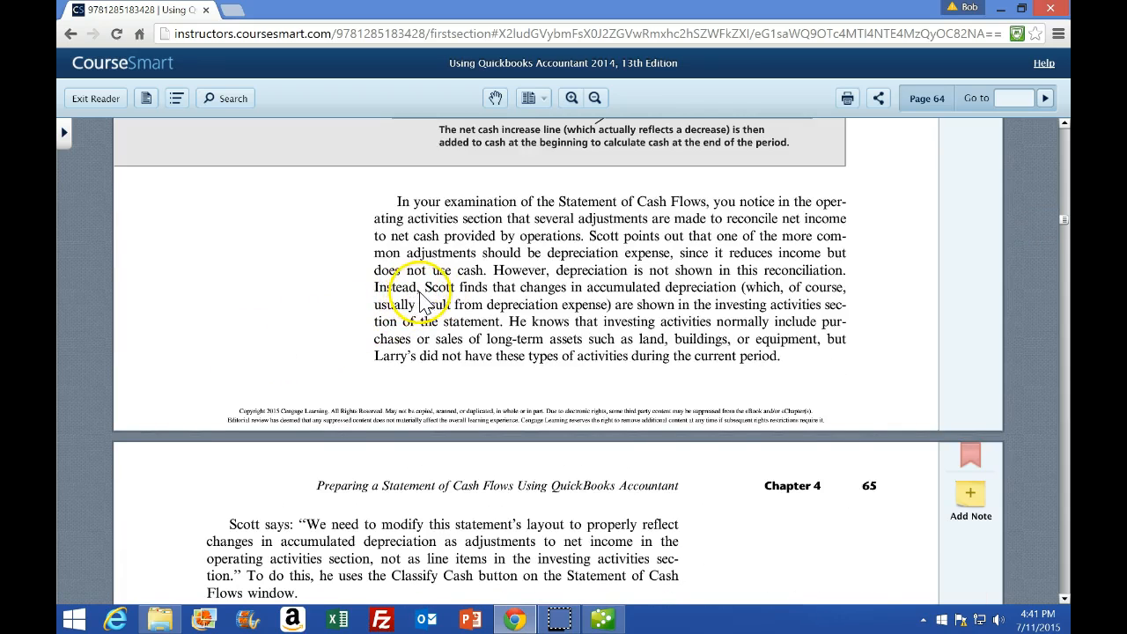
pyautogui.scroll(-6, 385, 337)
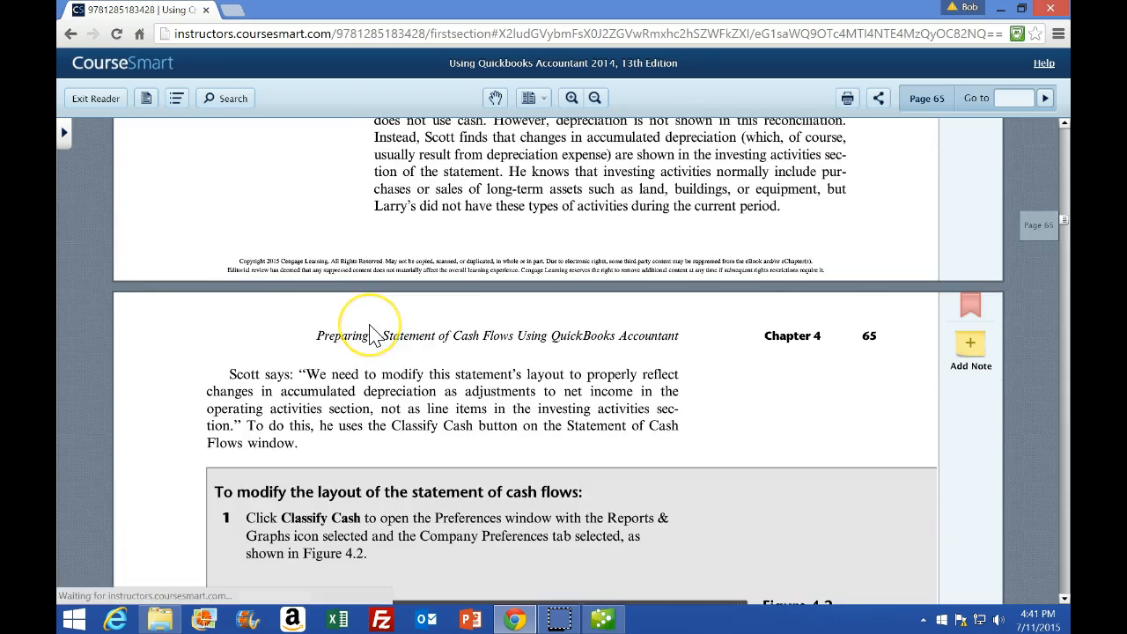
pyautogui.scroll(-3, 370, 333)
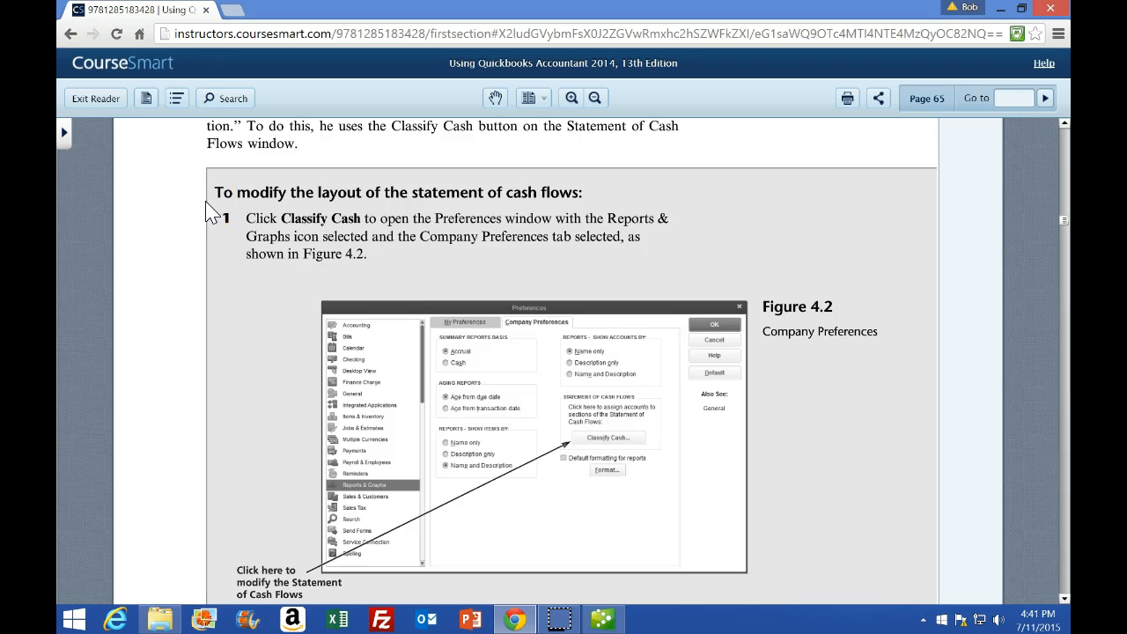
pyautogui.scroll(-1, 234, 291)
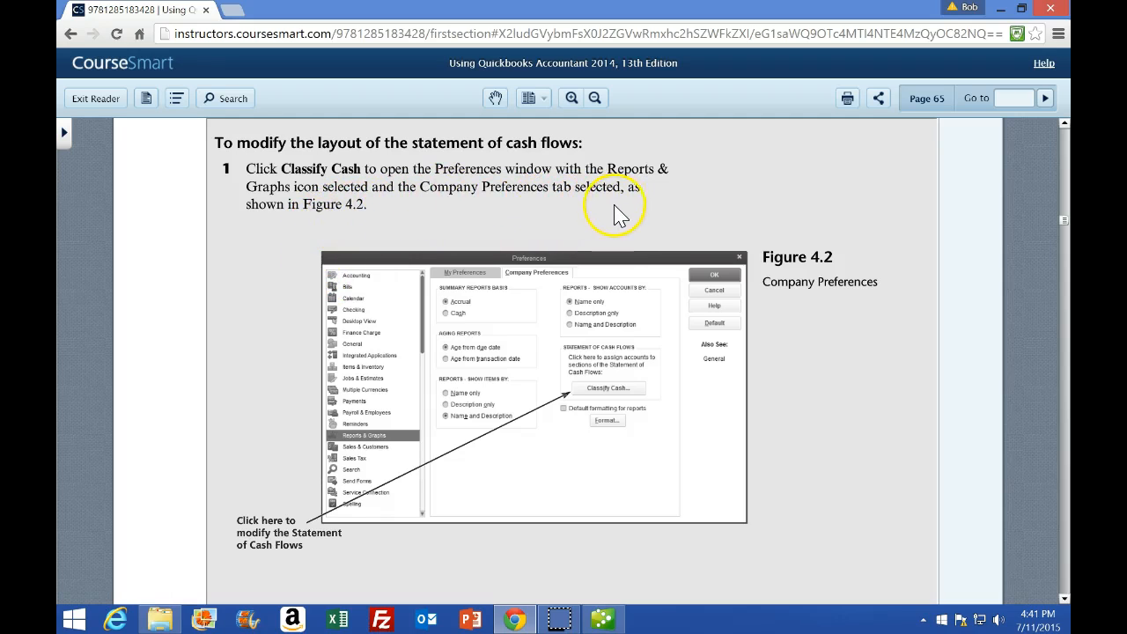
# In QuickBooks, open the Reports & Graphs company preferences from the Statement of Cash Flows, check the textbook, and open the Classify Cash window
pyautogui.click(80, 594)
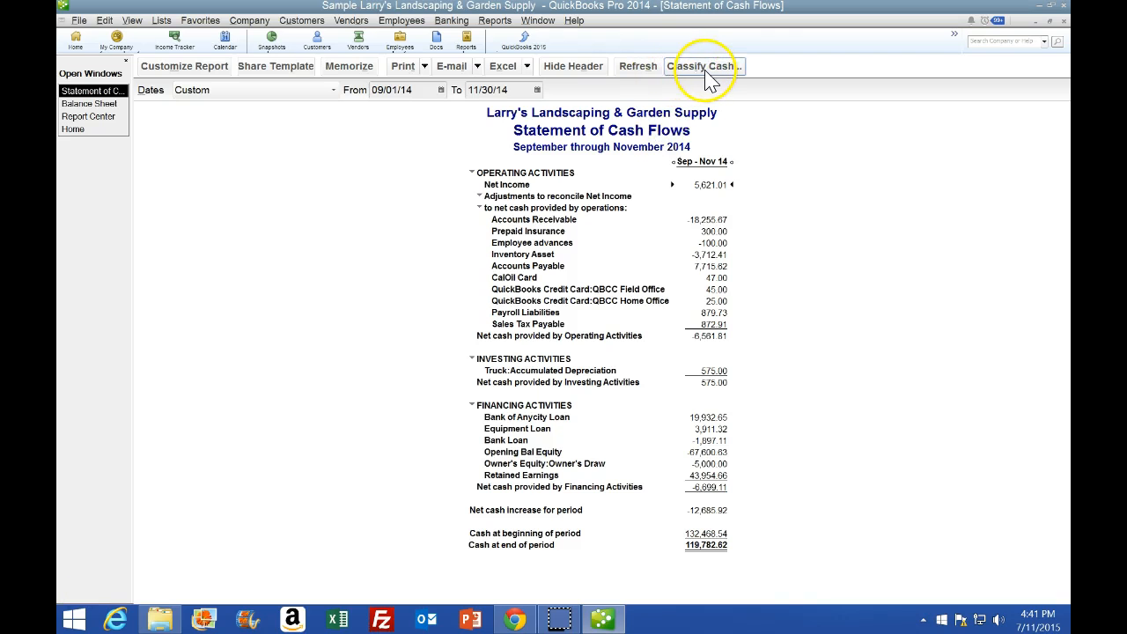
pyautogui.click(710, 78)
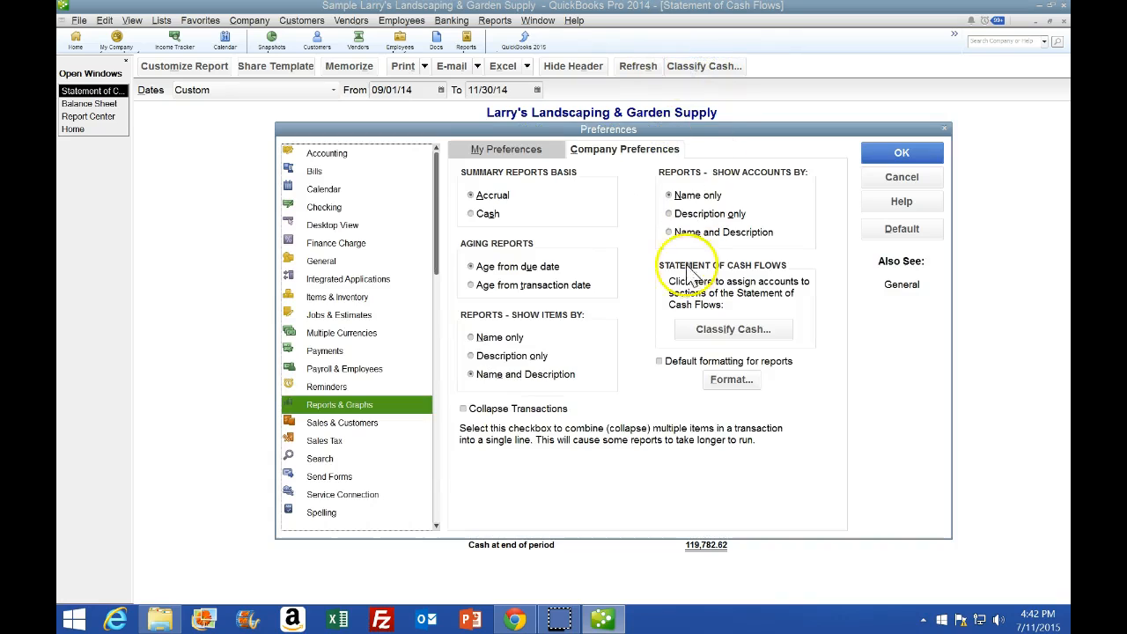
pyautogui.click(515, 620)
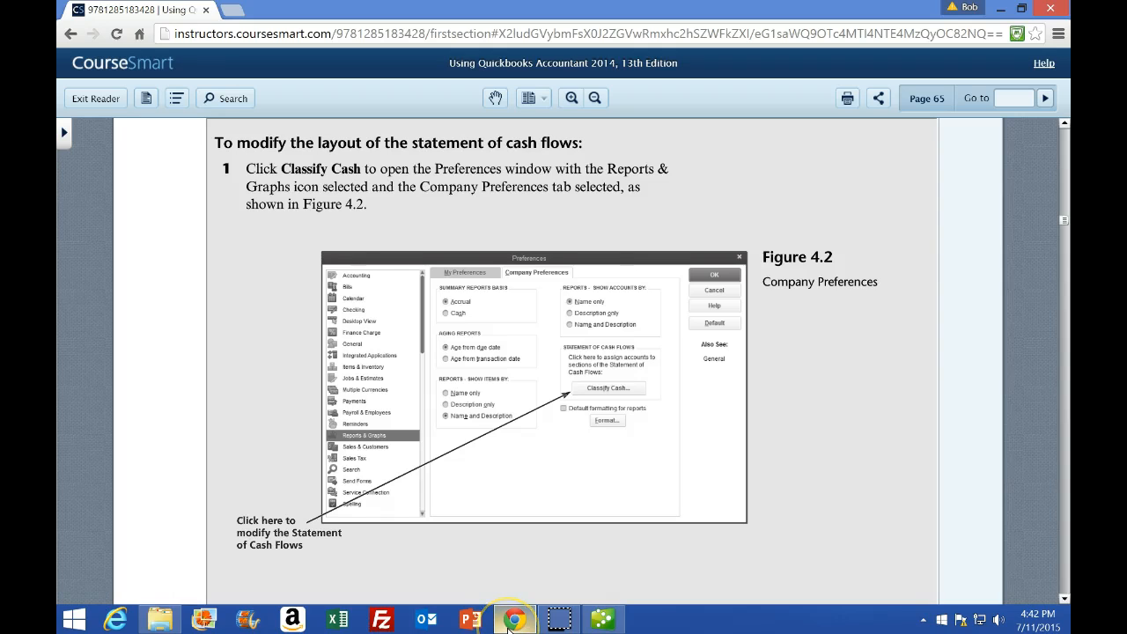
pyautogui.click(590, 618)
pyautogui.click(602, 621)
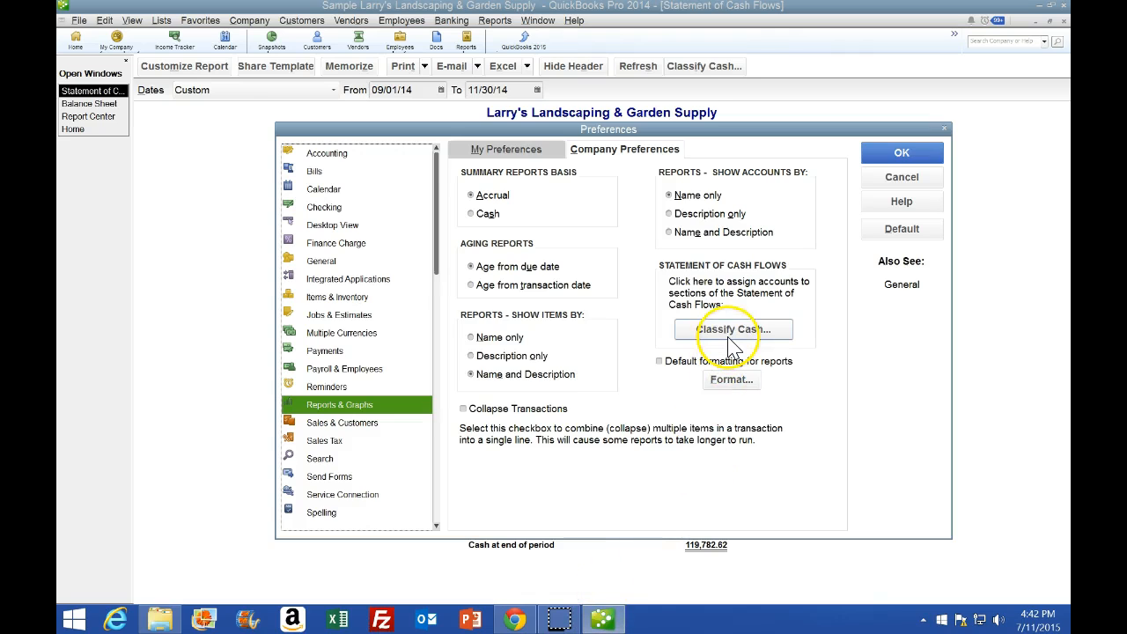
pyautogui.click(730, 338)
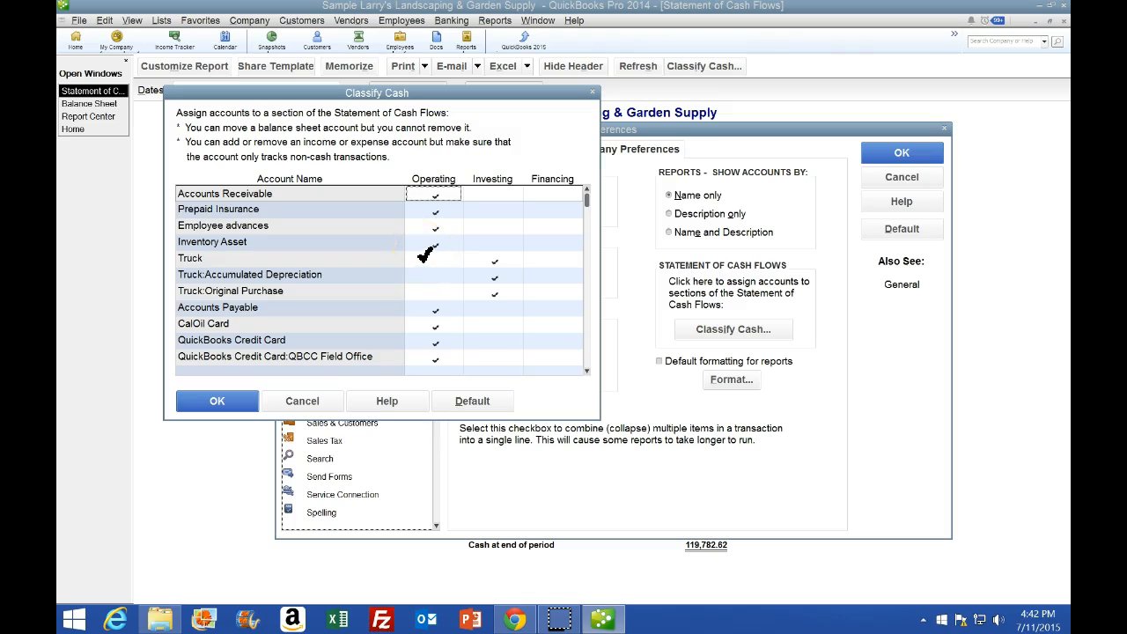
# Review which accounts are assigned to the Operating, Investing and Financing sections in the Classify Cash list
pyautogui.click(501, 280)
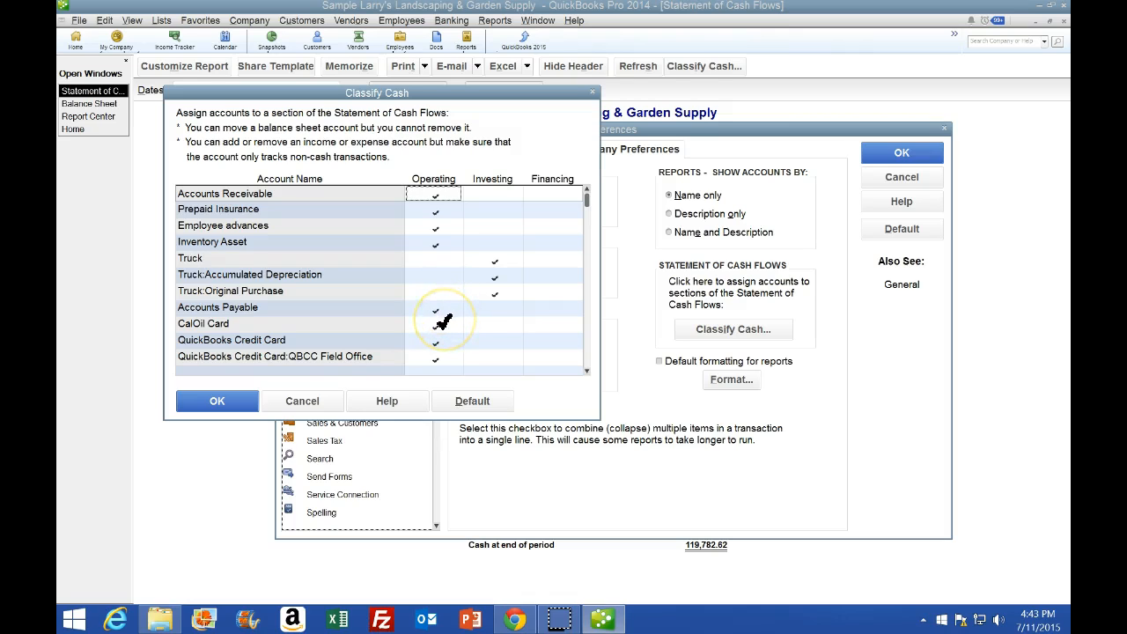
pyautogui.scroll(-1, 443, 327)
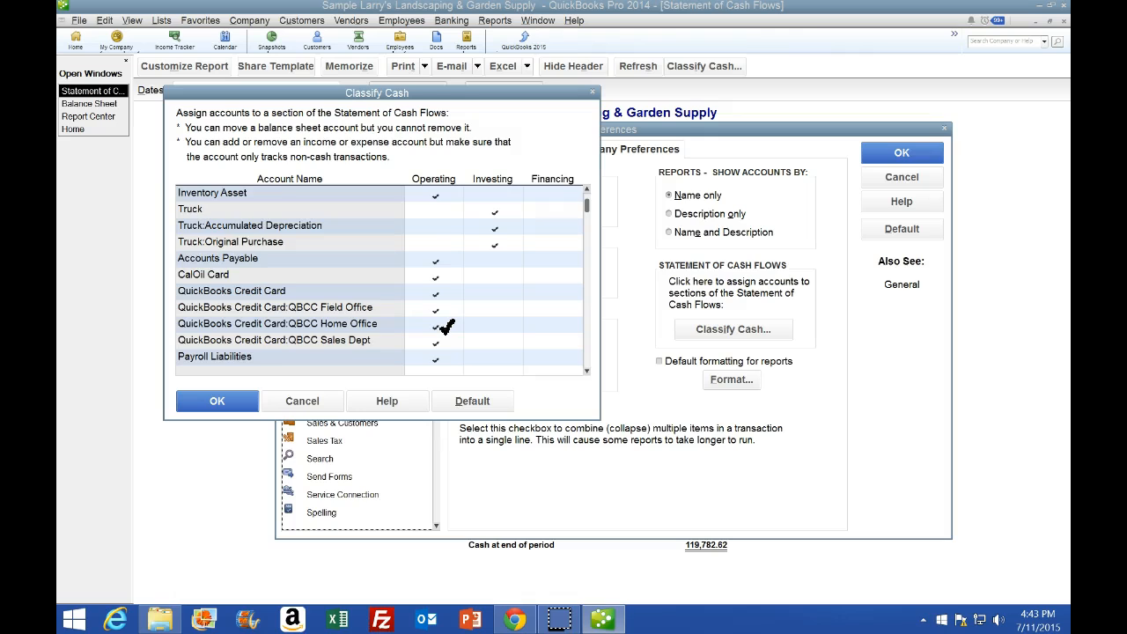
pyautogui.scroll(-2, 446, 327)
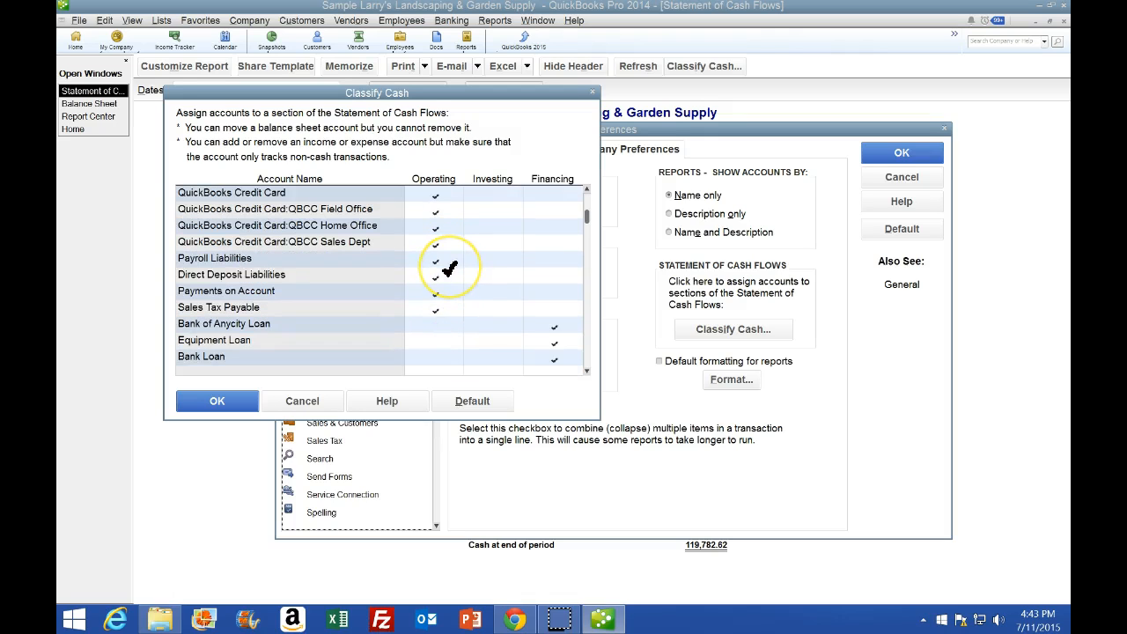
pyautogui.scroll(-1, 449, 269)
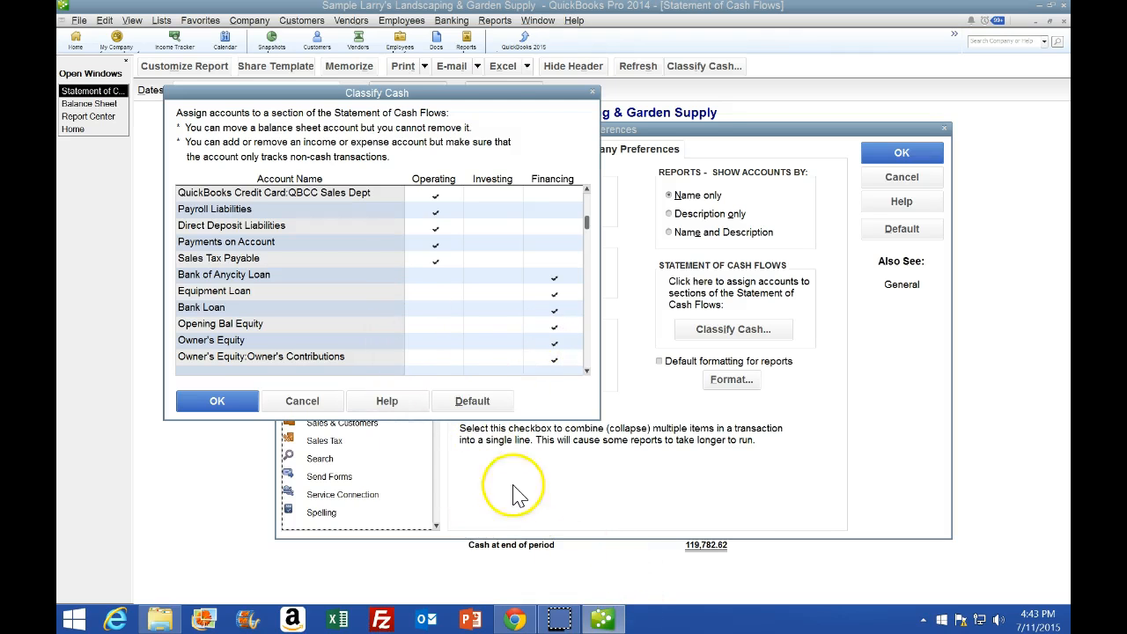
# Switch to the Chrome textbook and read steps 2 to 4 and Figure 4.3 on reclassifying accumulated depreciation
pyautogui.click(515, 620)
pyautogui.scroll(-2, 443, 377)
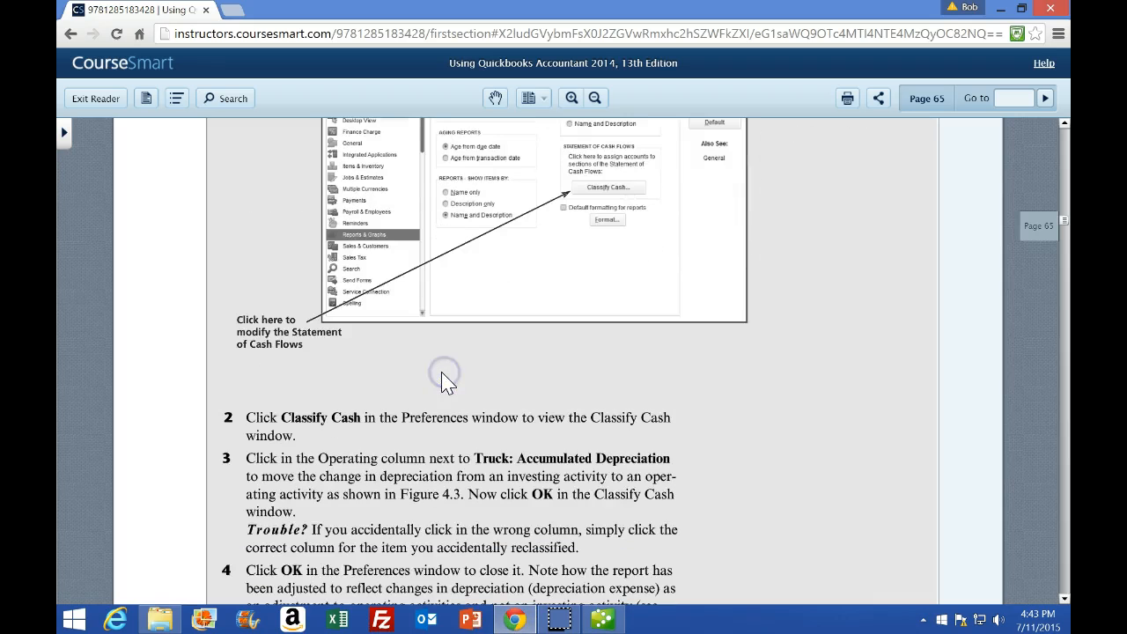
pyautogui.scroll(-1, 443, 381)
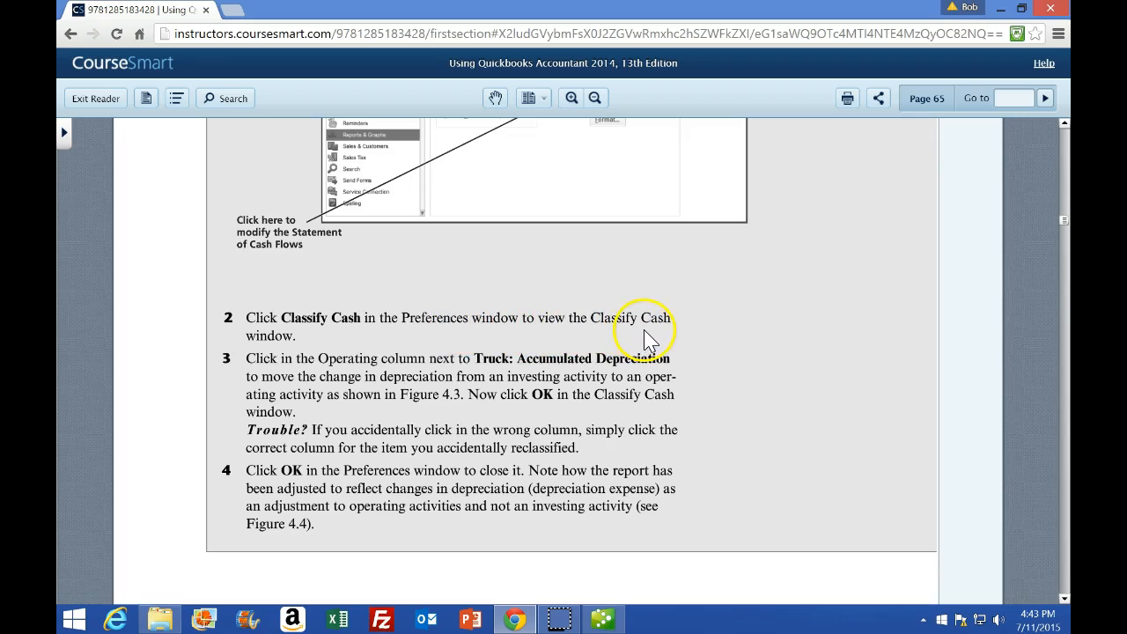
pyautogui.scroll(-1, 598, 388)
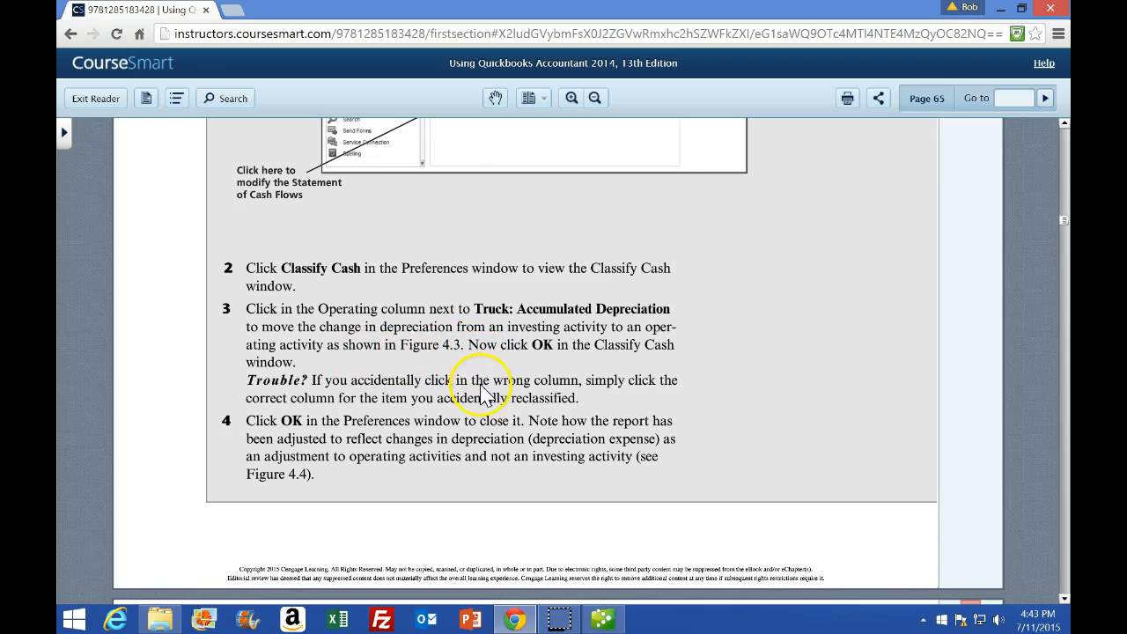
pyautogui.scroll(3, 482, 392)
pyautogui.scroll(-3, 483, 392)
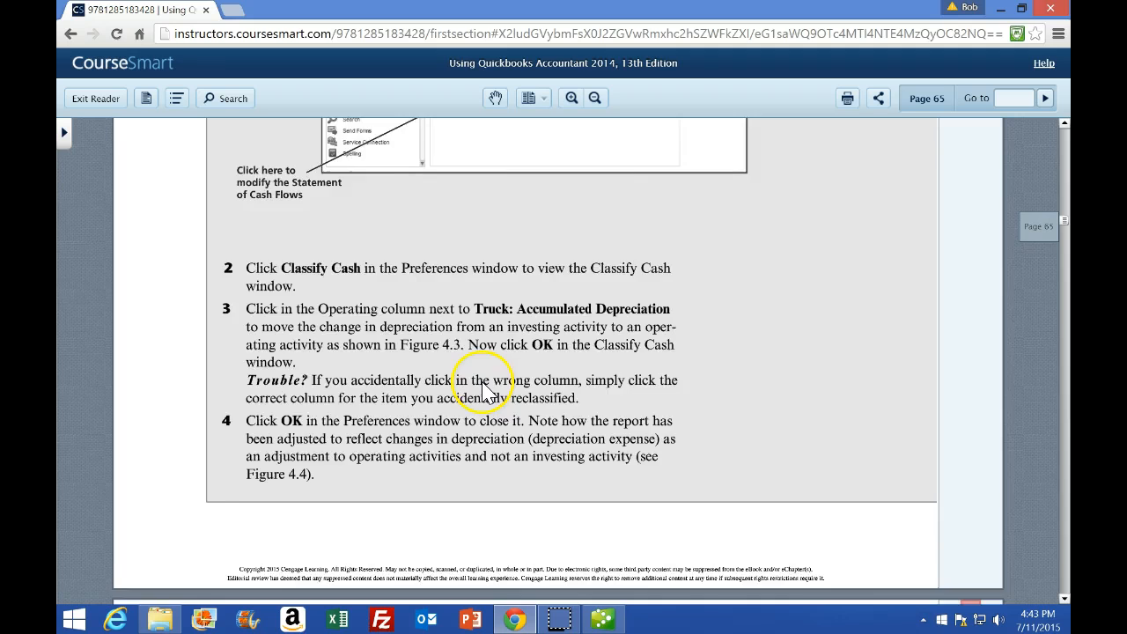
pyautogui.scroll(-5, 483, 392)
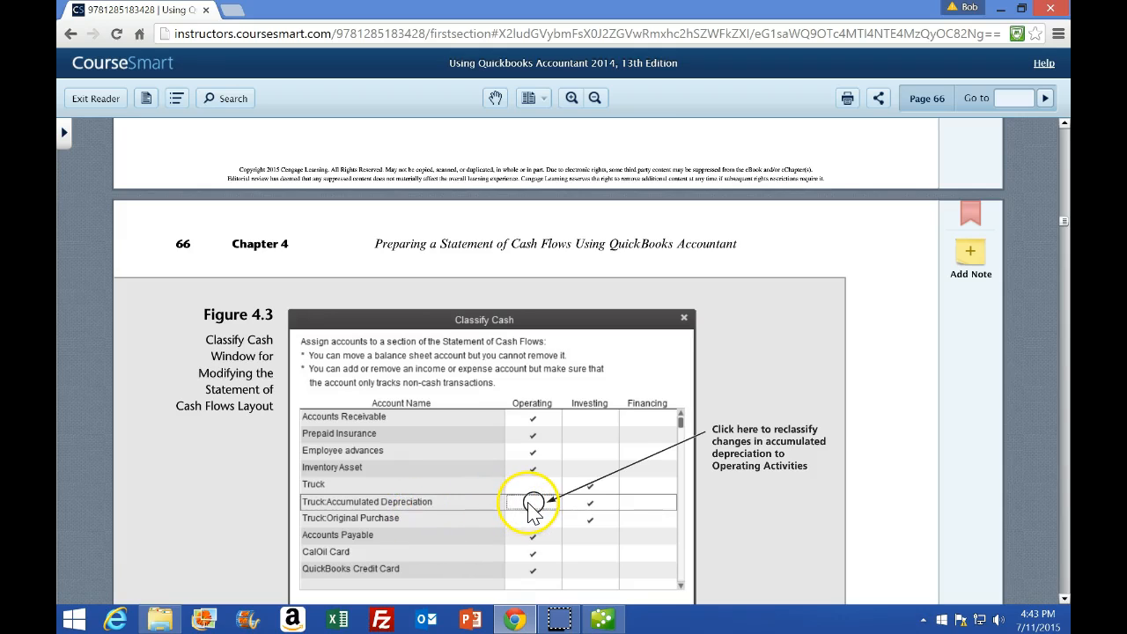
# In QuickBooks, reclassify Truck:Accumulated Depreciation as Operating and accept the Classify Cash changes
pyautogui.click(602, 620)
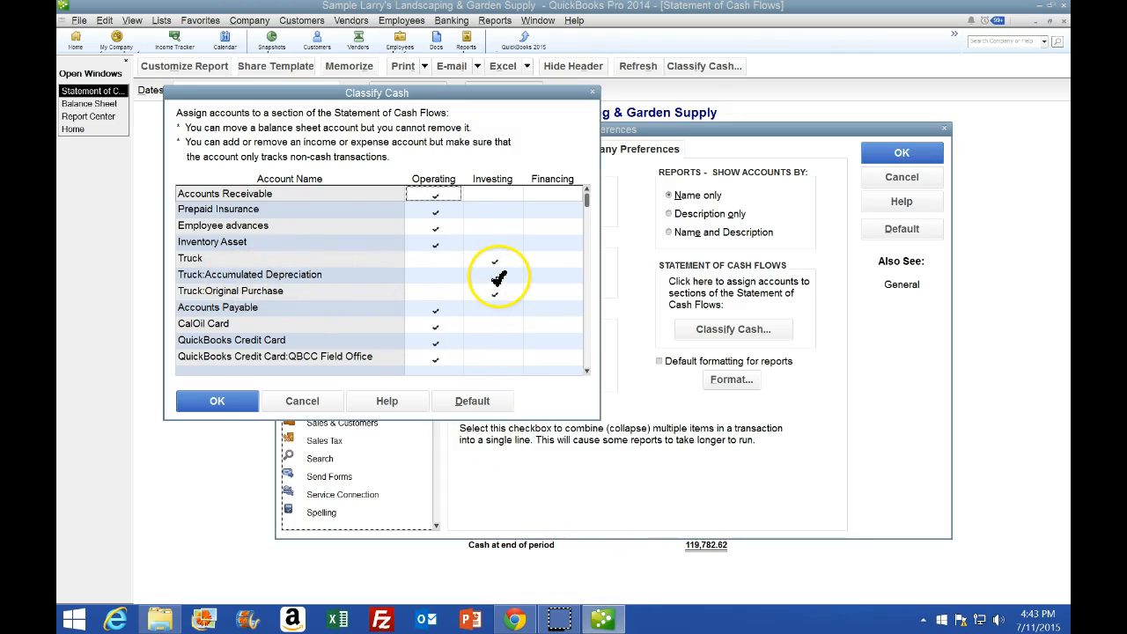
pyautogui.click(442, 277)
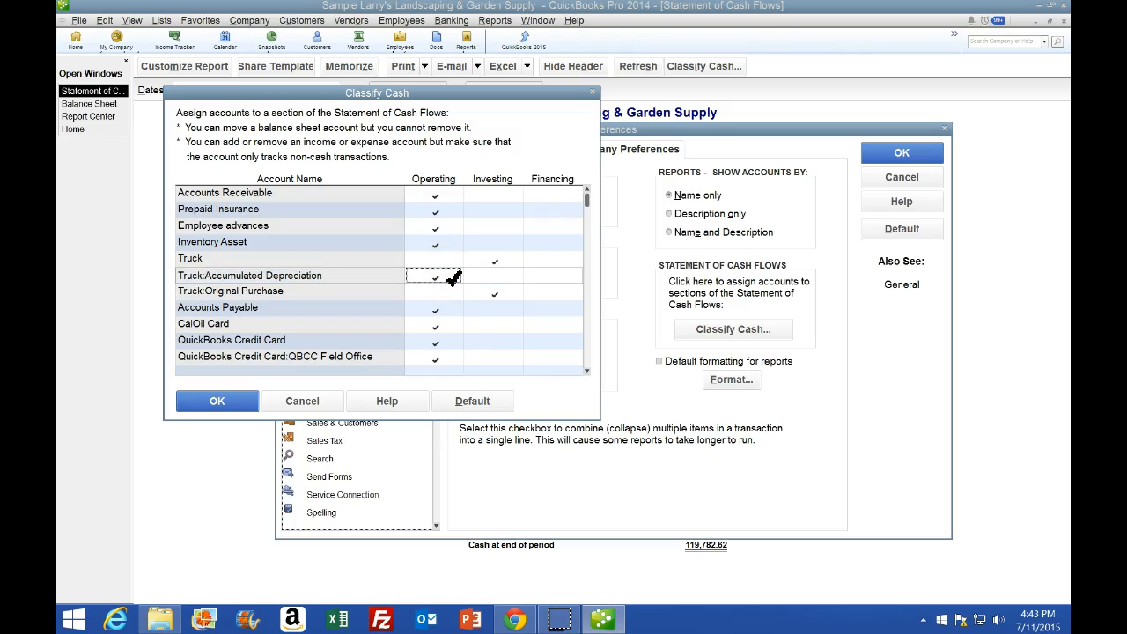
pyautogui.click(218, 402)
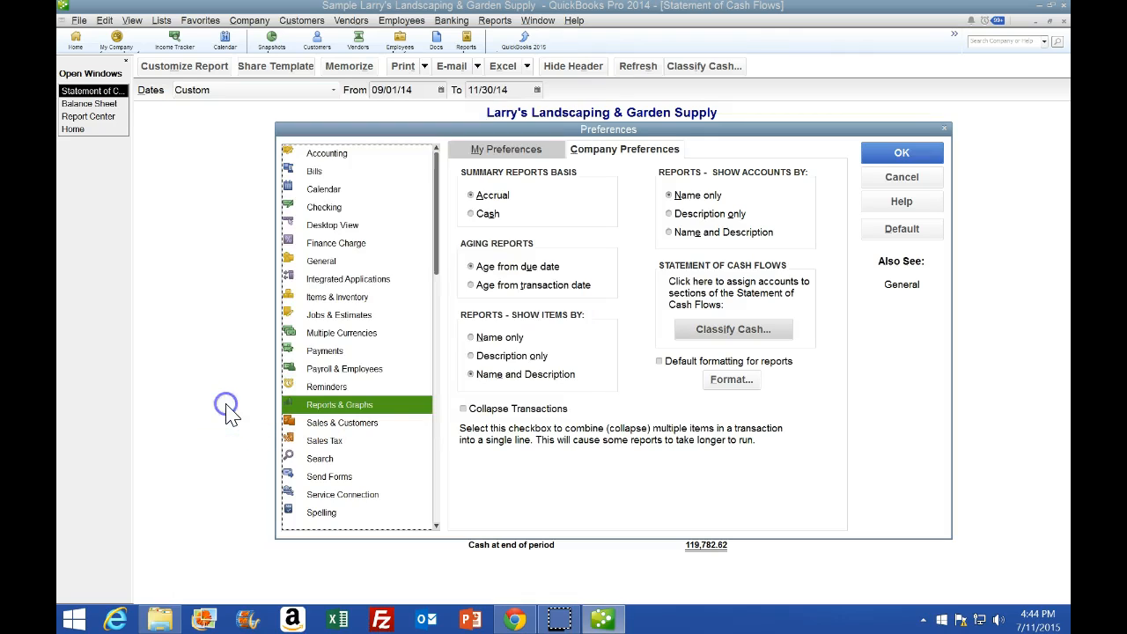
# Switch to the Chrome textbook and return to steps 3 and 4 on modifying the cash flow statement's layout
pyautogui.click(515, 620)
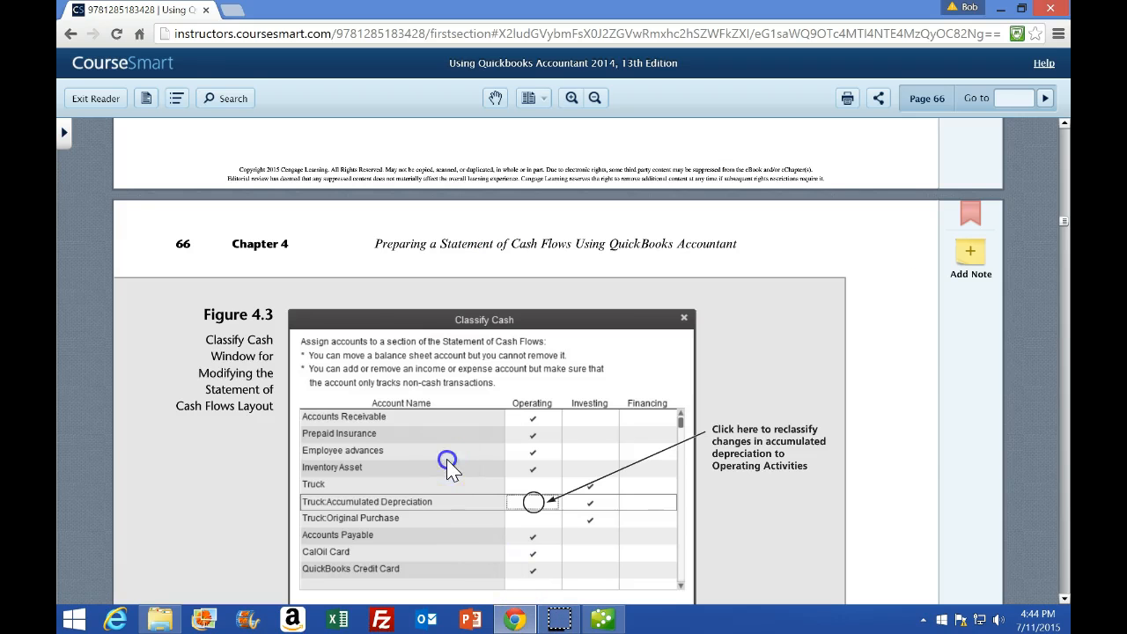
pyautogui.scroll(5, 448, 465)
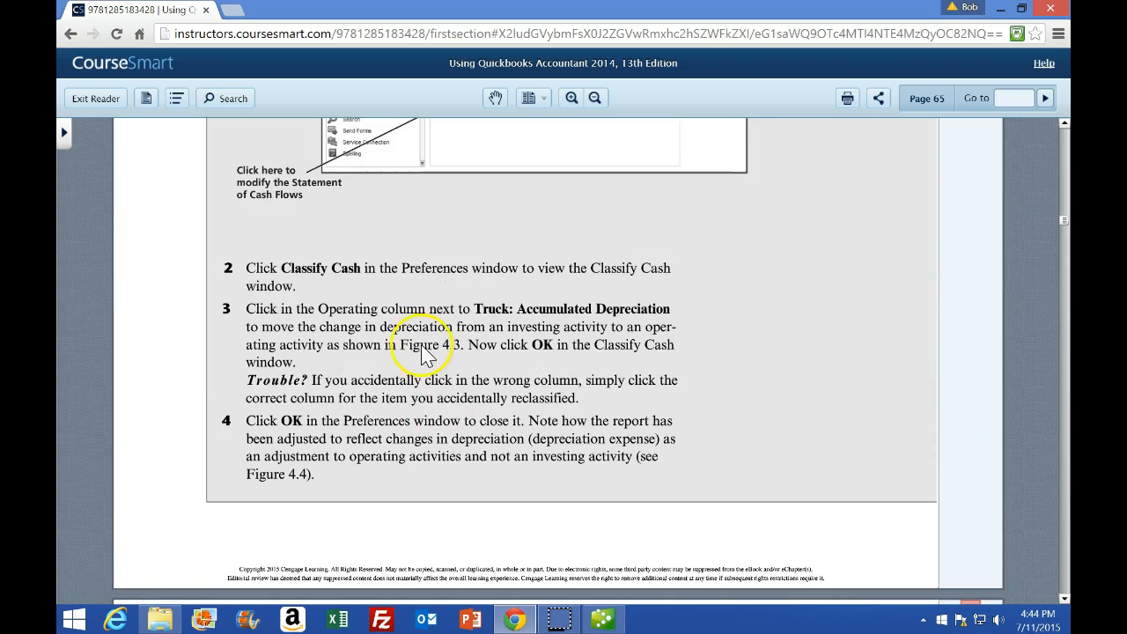